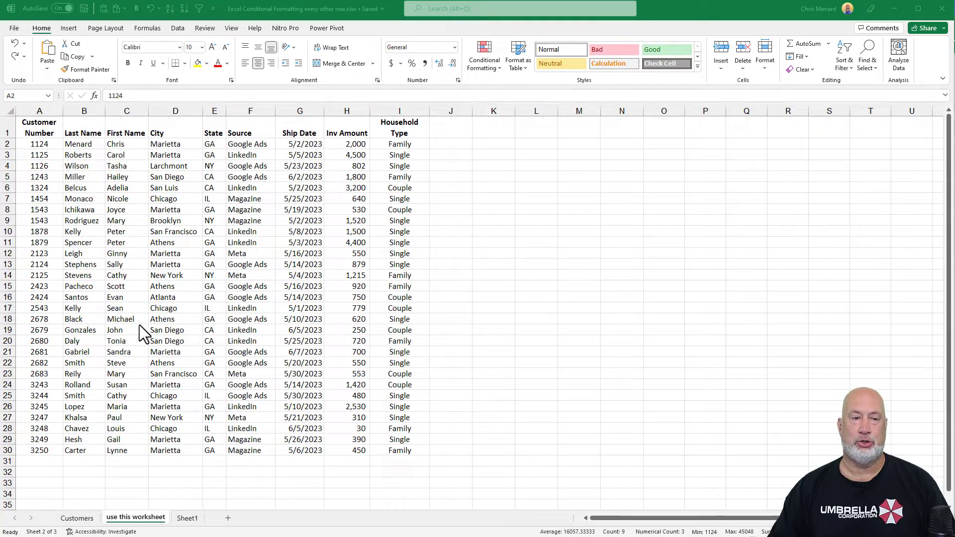
Try shading rows 2, 4 and 6 yellow by hand, then undo the fill.
drag(34, 145, 398, 144)
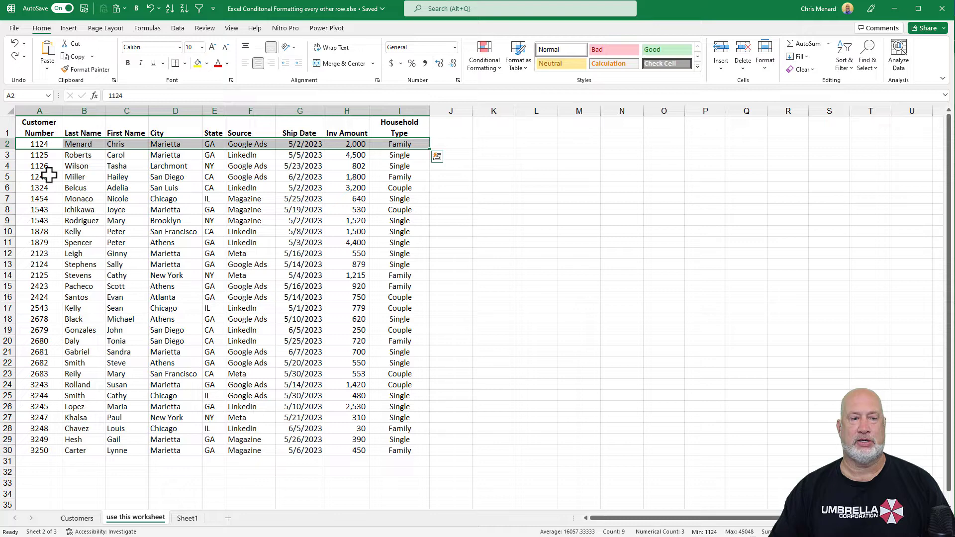
drag(48, 169, 385, 166)
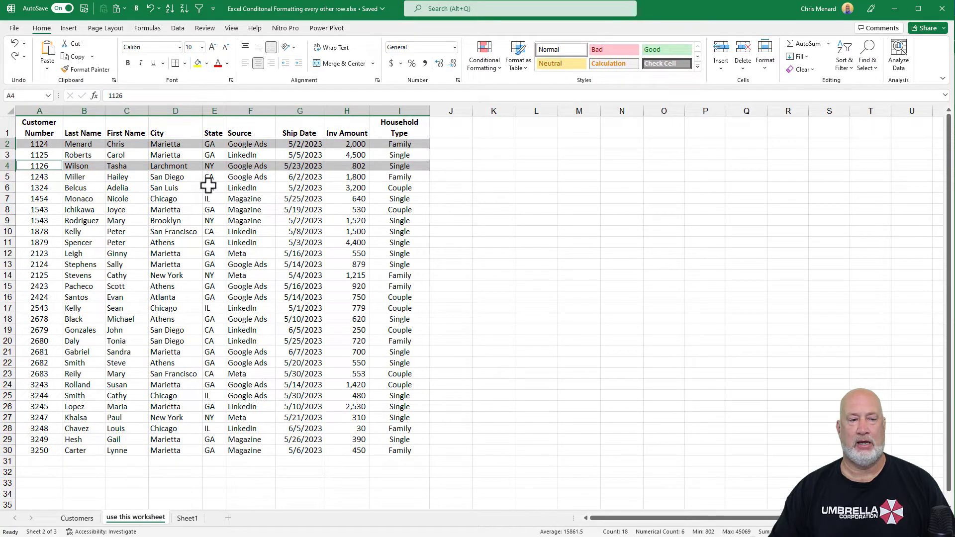
ctrl+click(49, 188)
drag(55, 188, 384, 188)
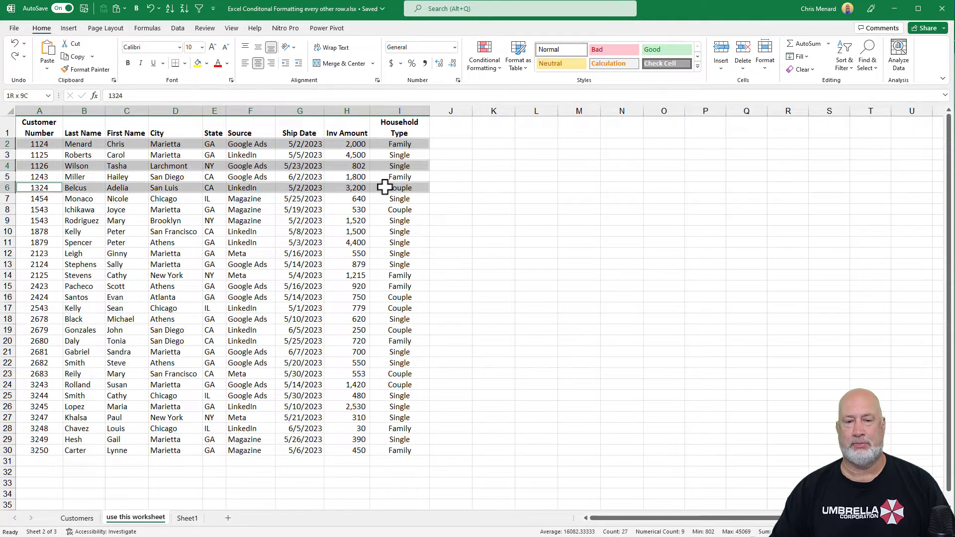
click(197, 63)
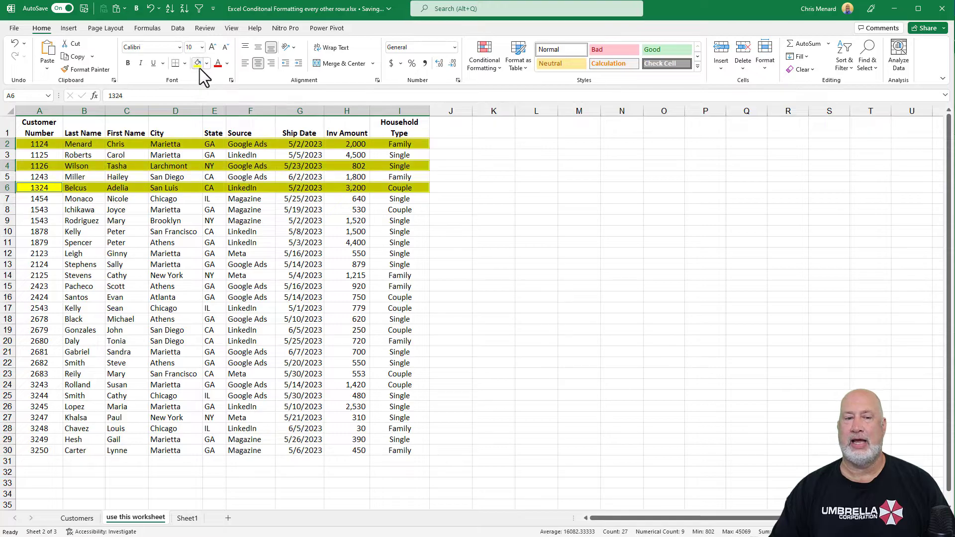
click(204, 161)
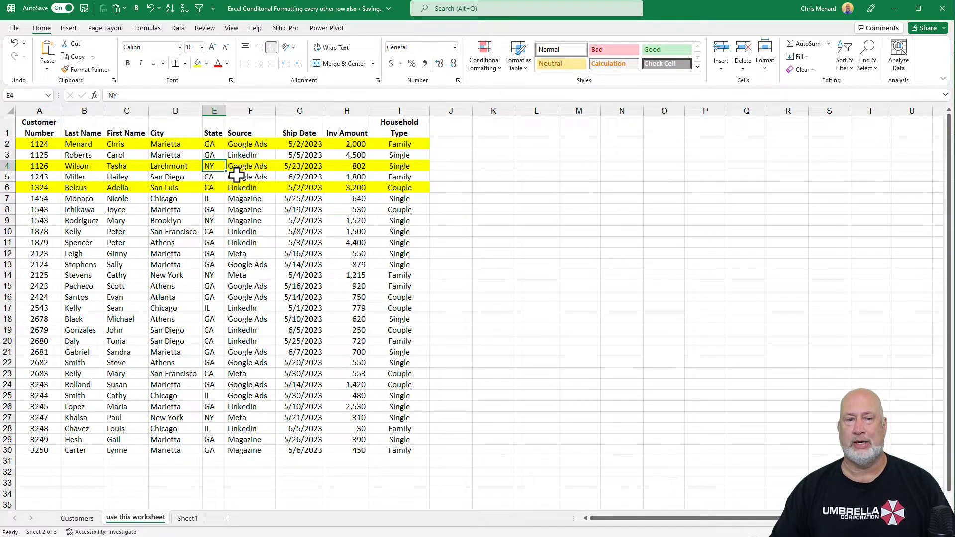
key(ctrl+z)
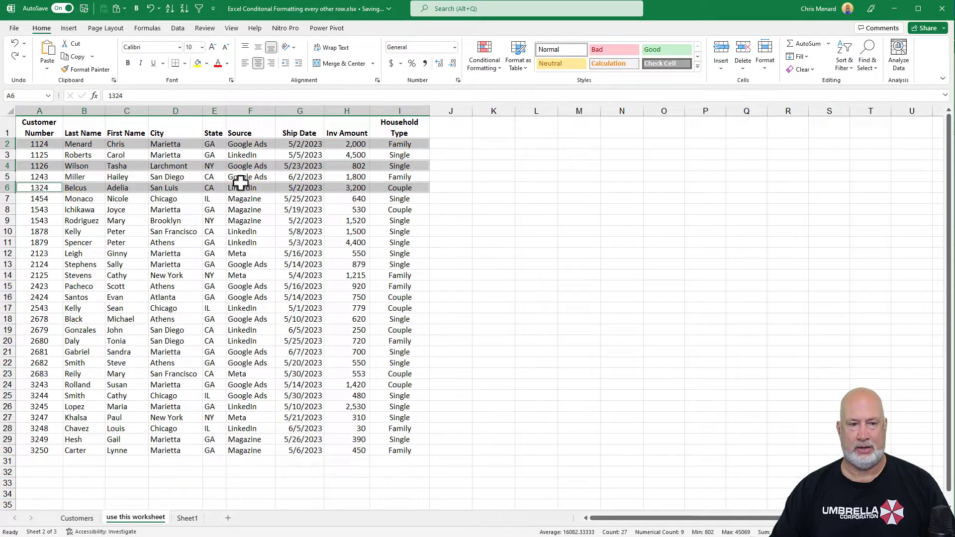
click(240, 177)
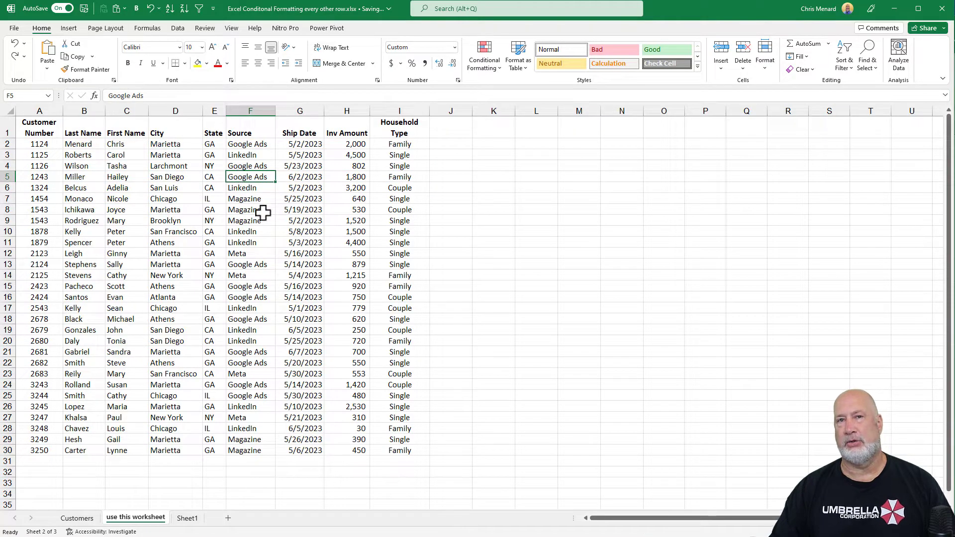
Convert A1:I30 into a table with headers using Ctrl+T.
click(257, 164)
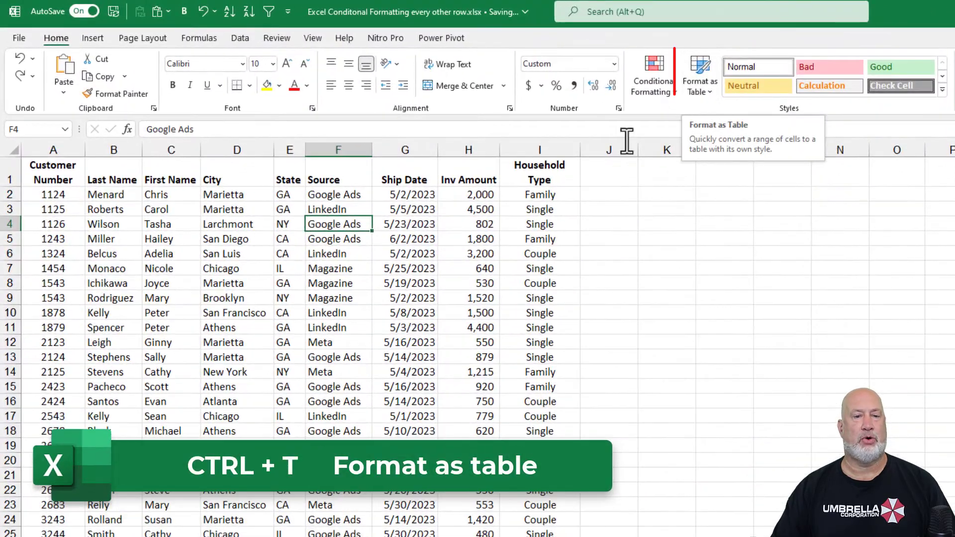
click(275, 189)
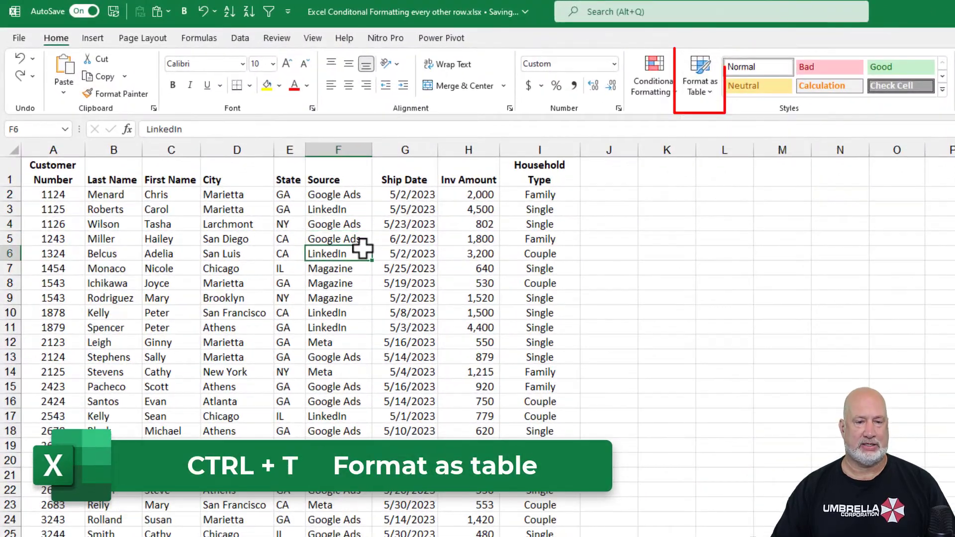
key(ctrl+t)
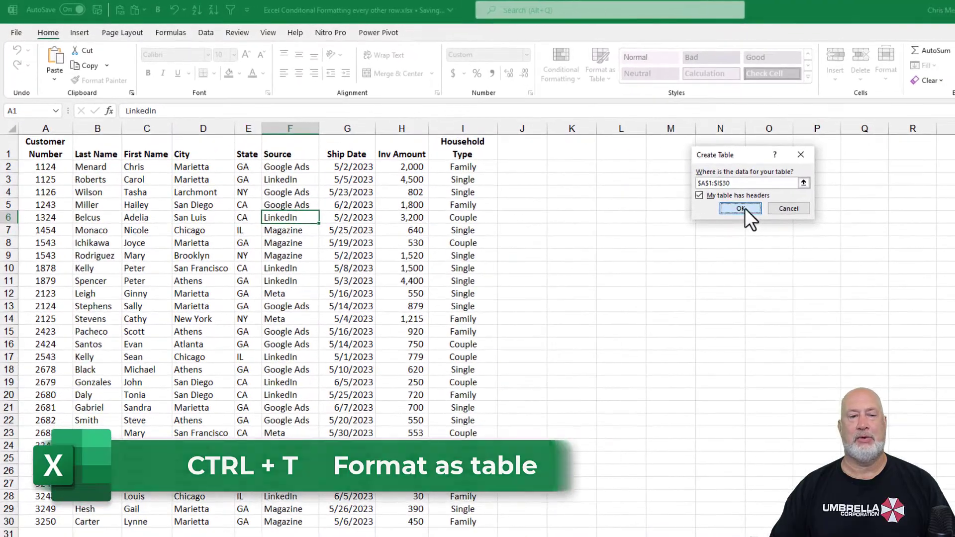
click(789, 223)
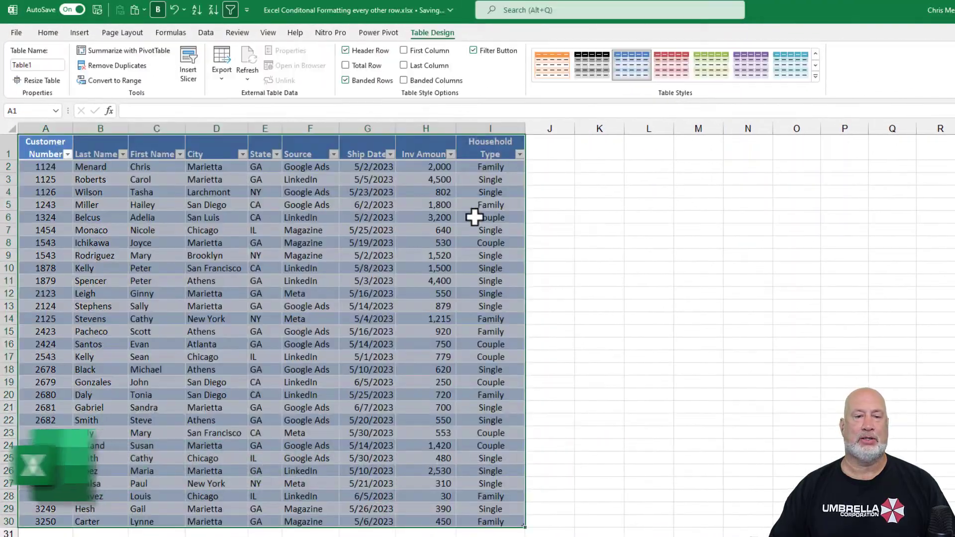
click(340, 180)
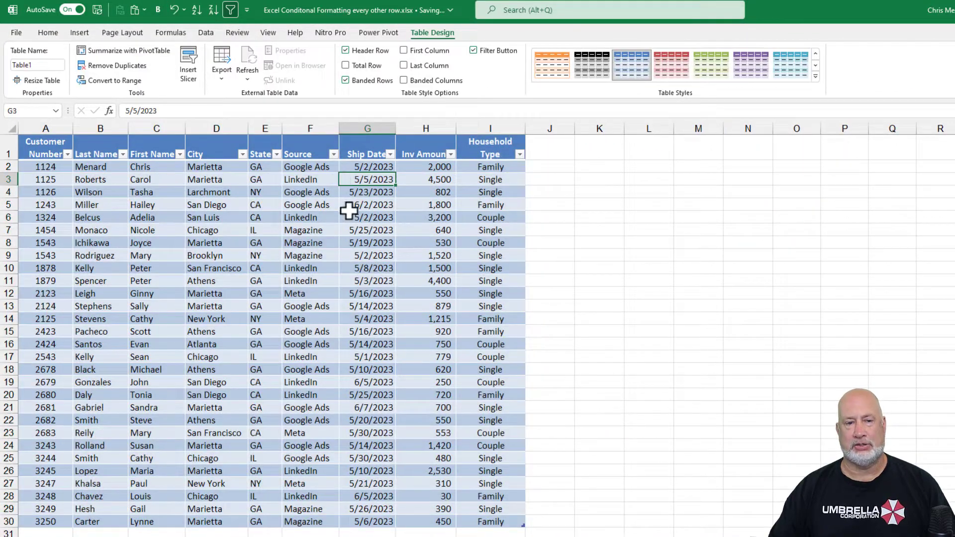
drag(321, 180, 315, 167)
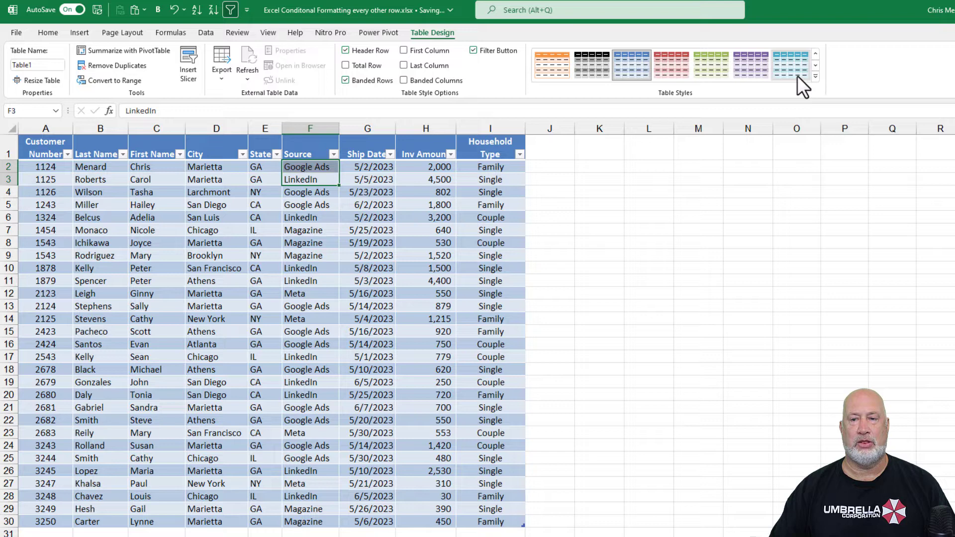
Apply the green Table Style Medium 11 to the customer table.
click(814, 76)
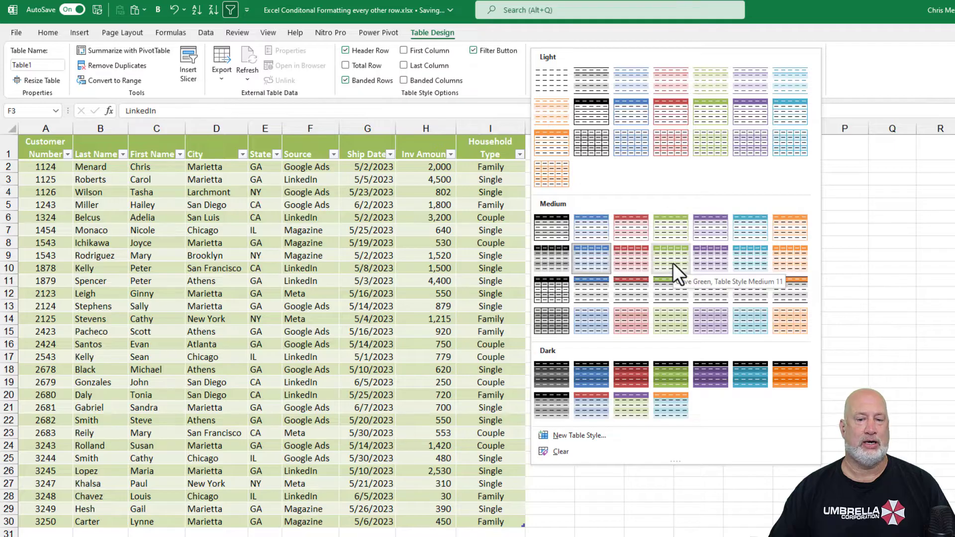
click(673, 263)
click(271, 213)
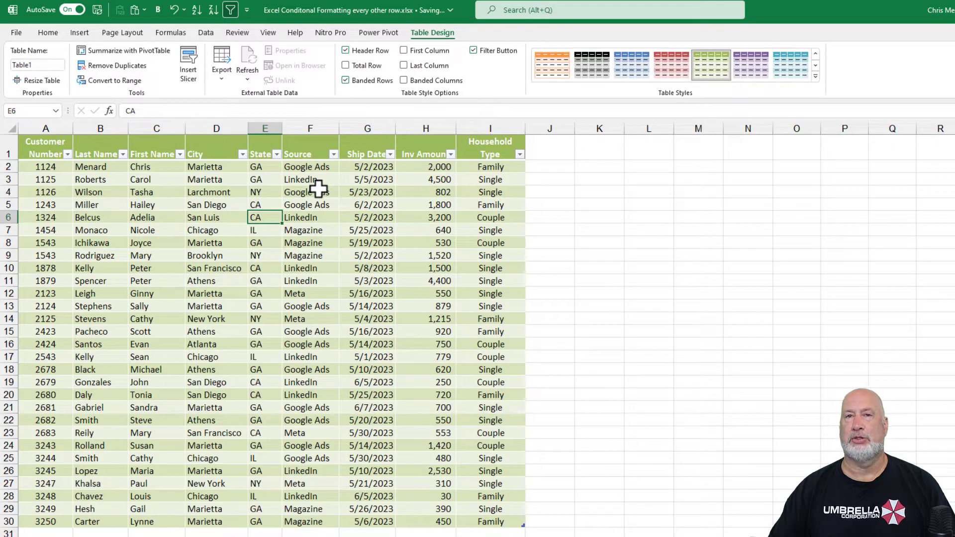
Sort the table by Inv Amount from largest to smallest.
right_click(416, 176)
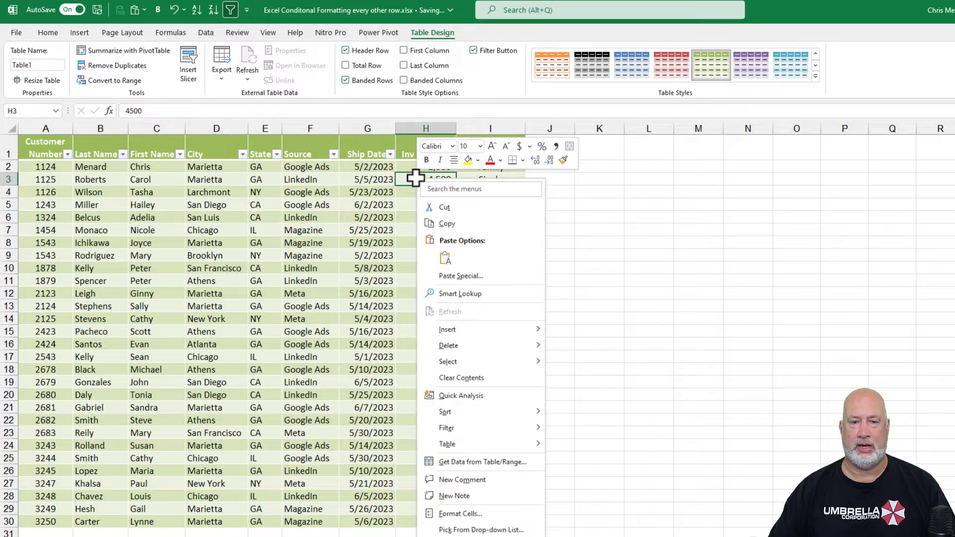
key(Escape)
click(451, 155)
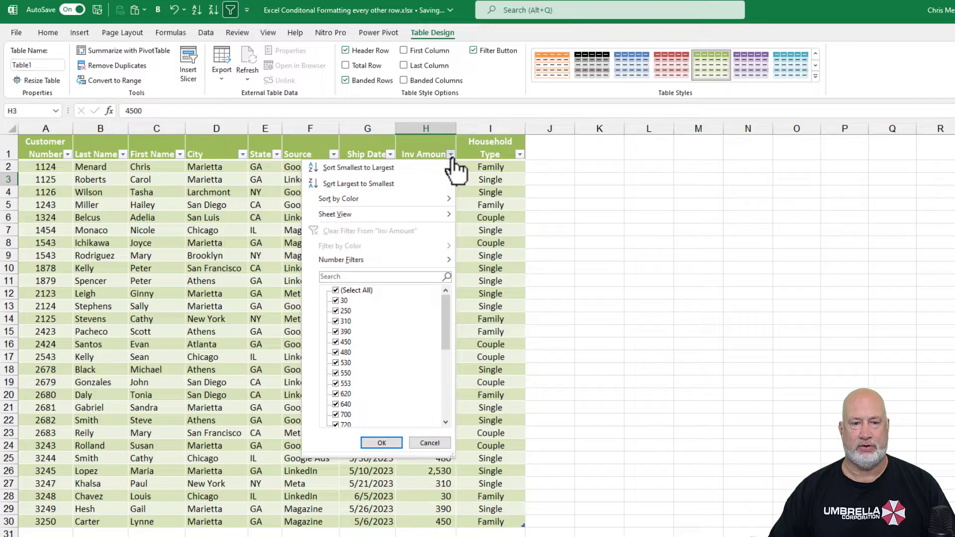
click(387, 183)
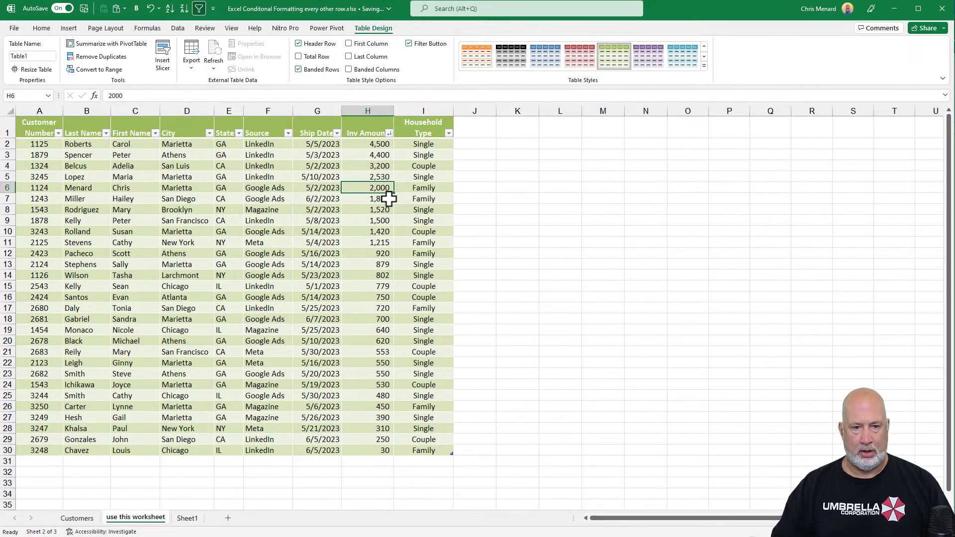
key(ctrl+z)
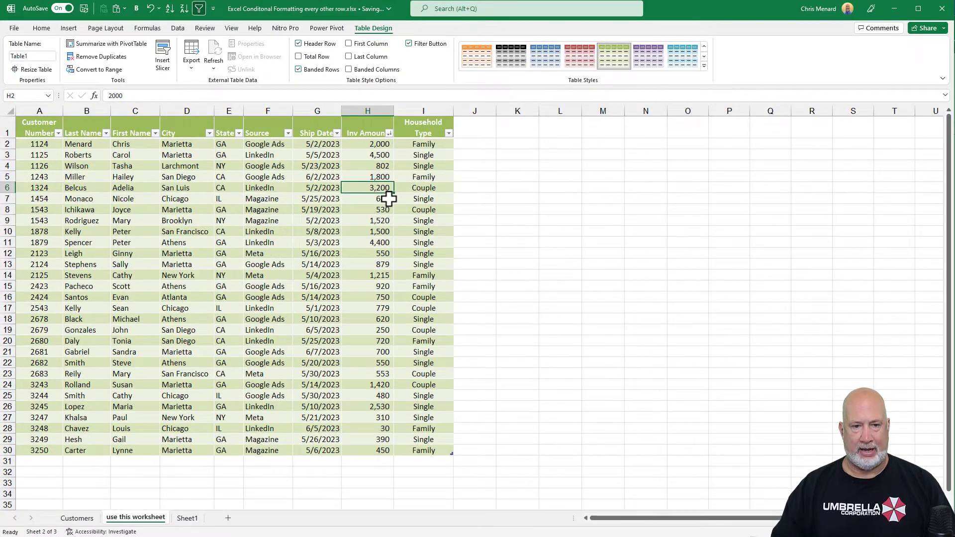
key(ctrl+a)
key(ctrl+z)
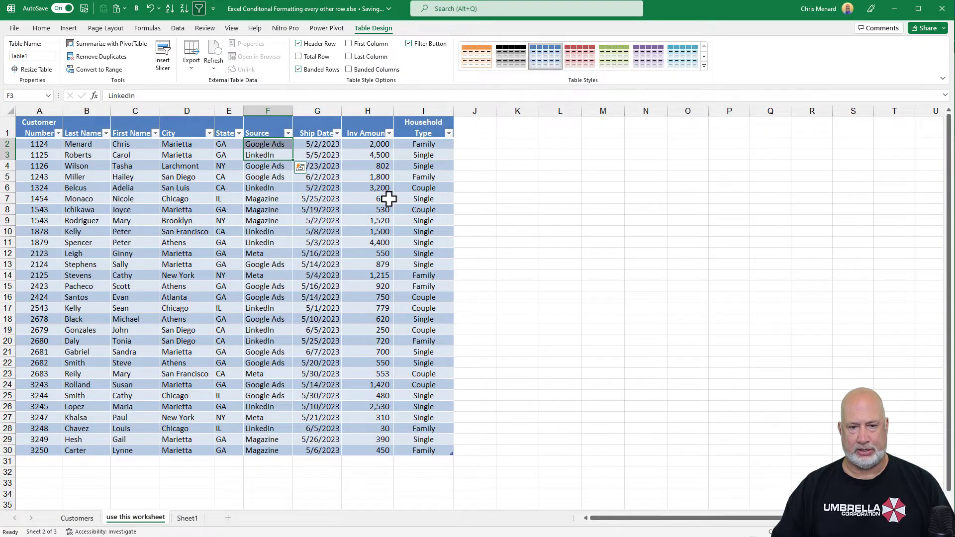
key(ctrl+z)
click(272, 177)
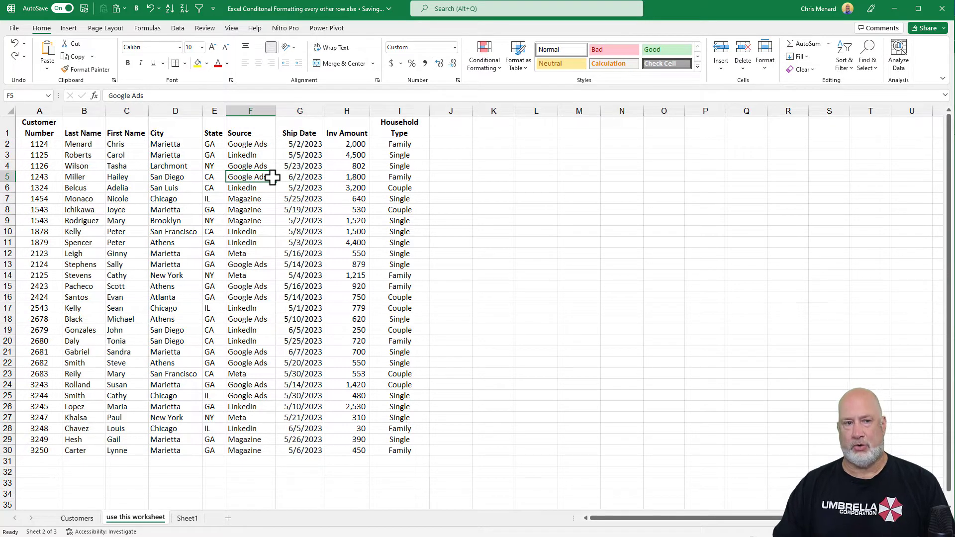
click(465, 148)
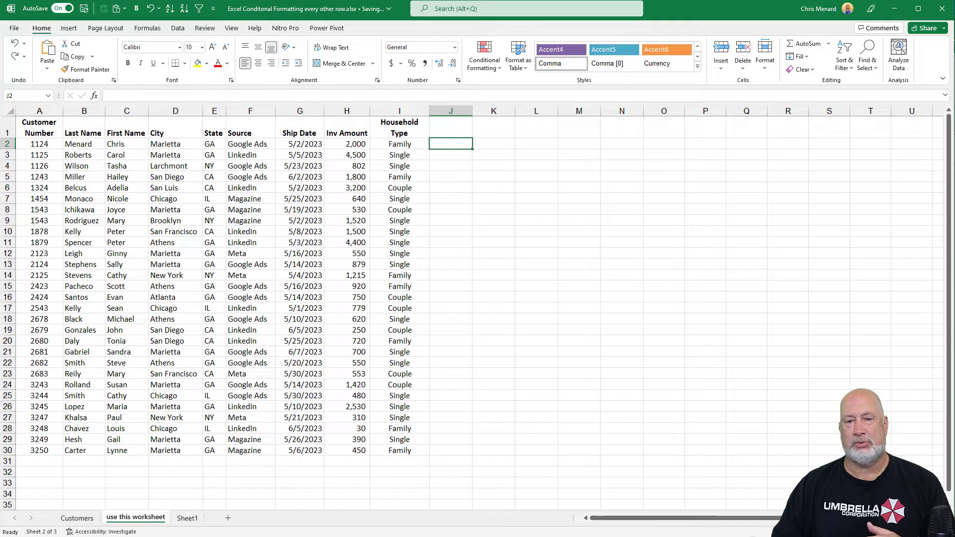
scroll(471, 307, up, 1)
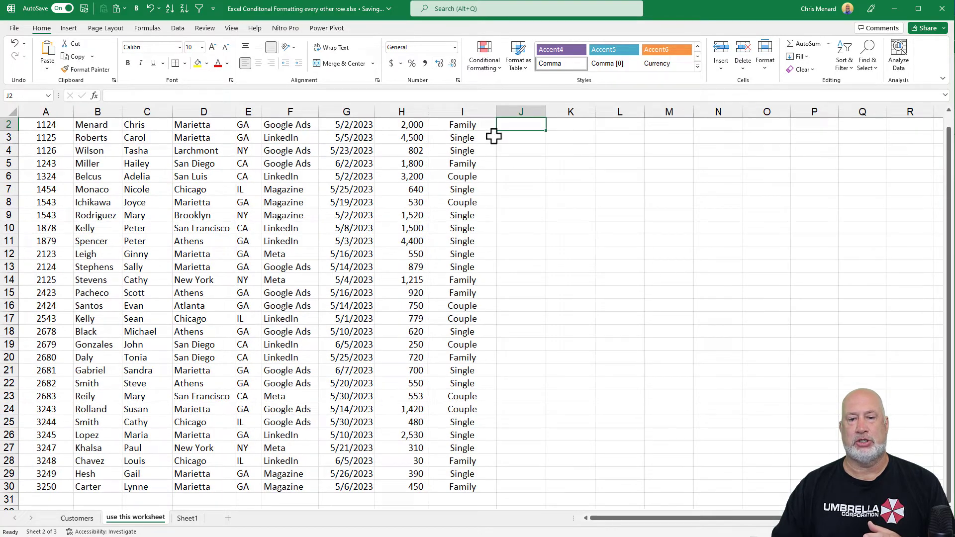
scroll(493, 137, up, 1)
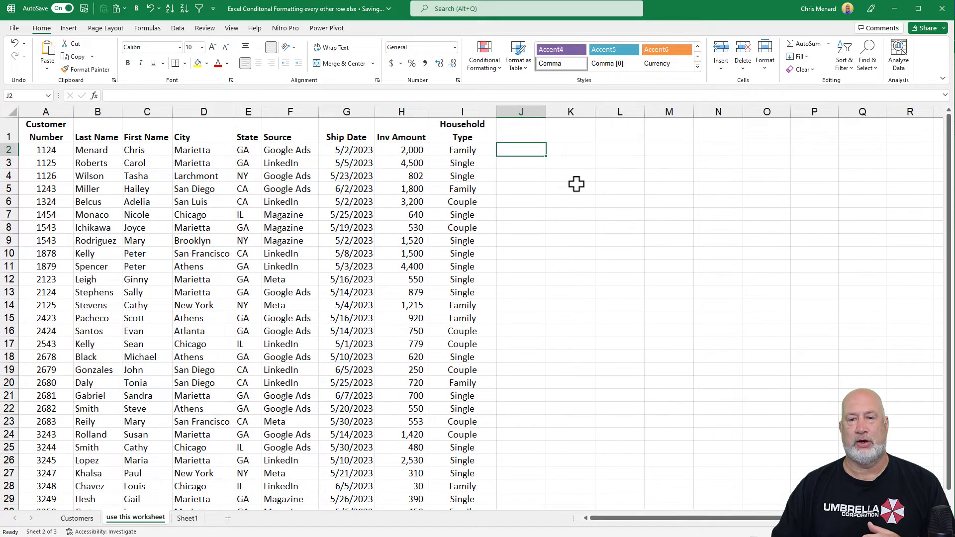
Test =ROW() in K2, fill it down to K9, then clear the results.
click(564, 154)
text(=row)
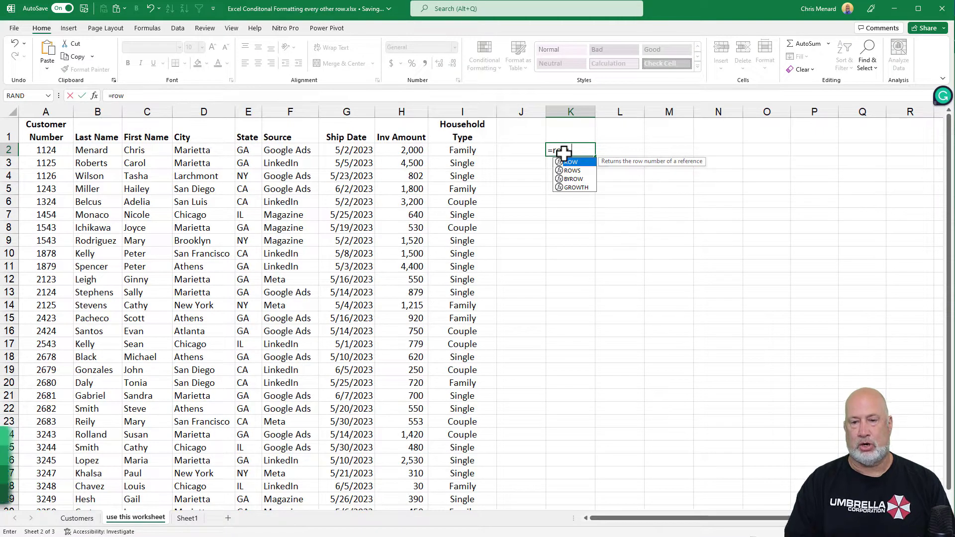
text(()
key(Return)
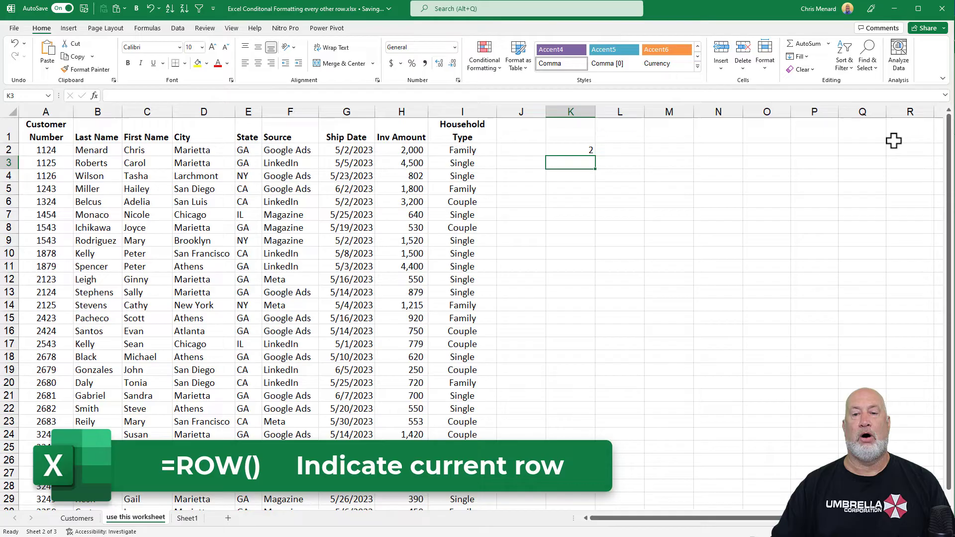
click(592, 150)
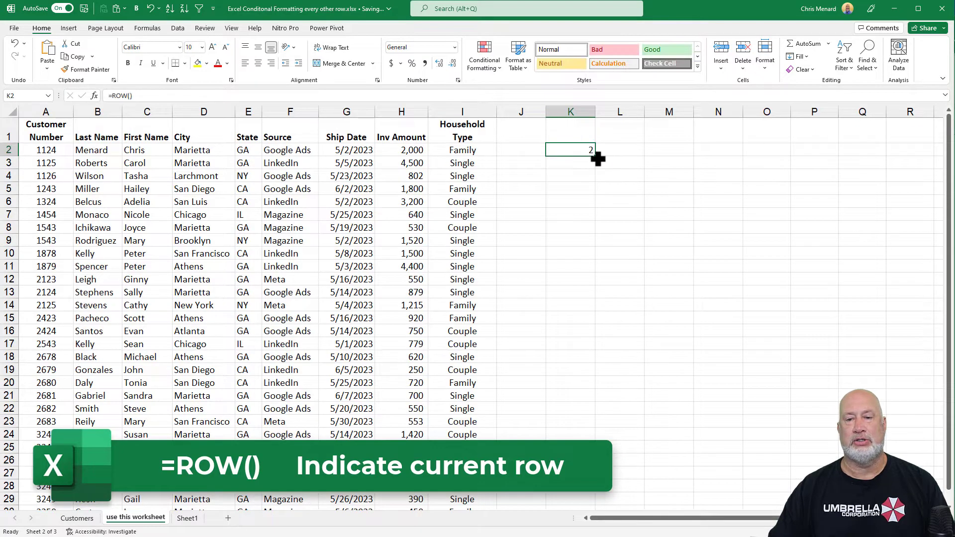
drag(595, 156, 593, 251)
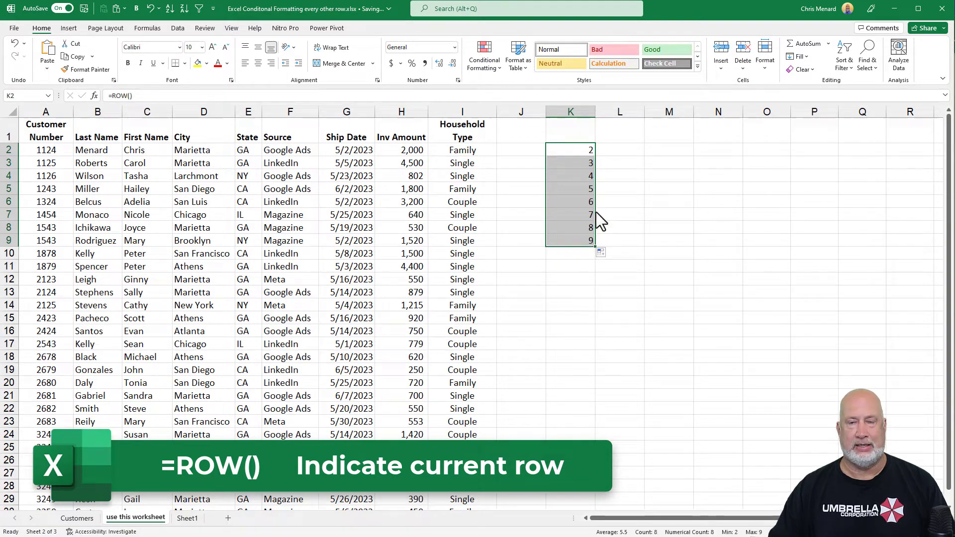
drag(592, 149, 586, 242)
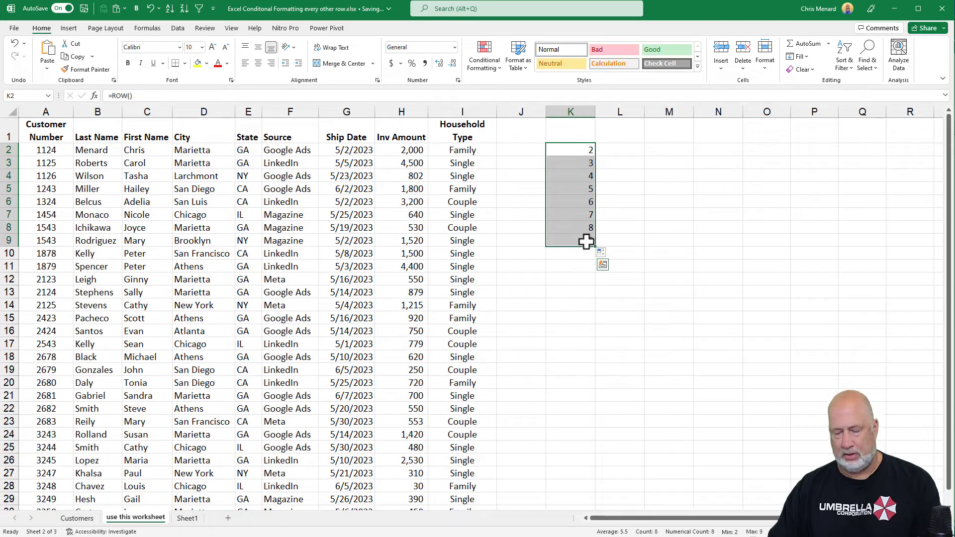
key(Delete)
click(572, 177)
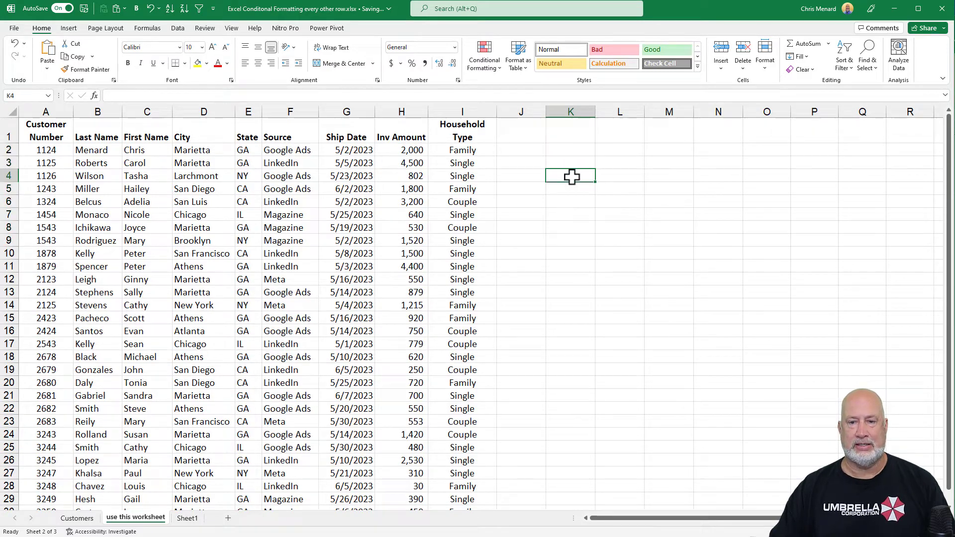
Enter 7 in K3, 2 in L3, and =MOD(K3,L3) in M3.
click(558, 163)
text(7)
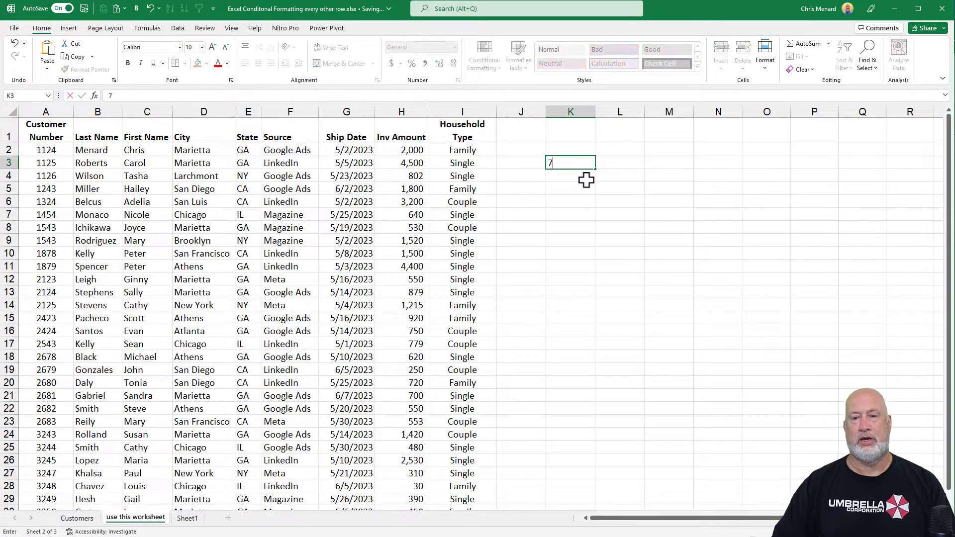
key(Tab)
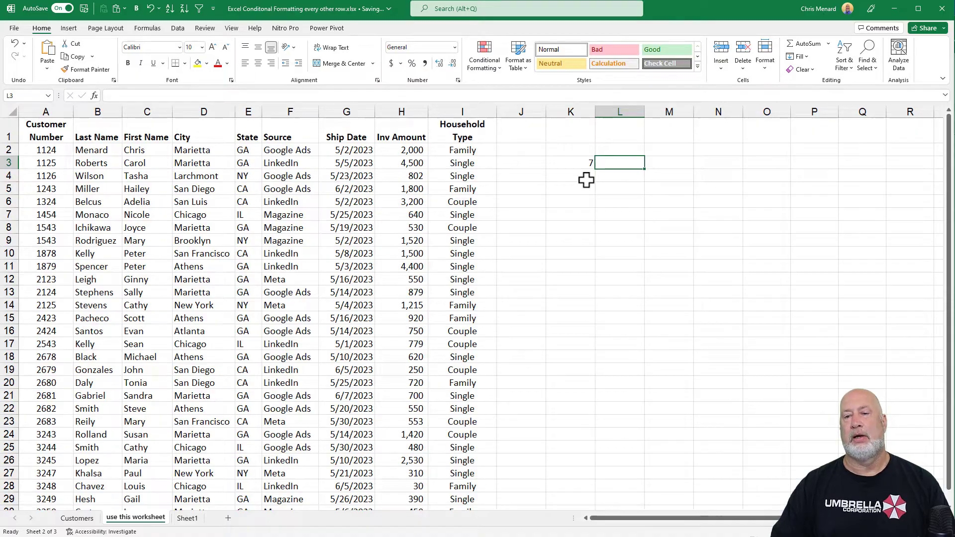
text(2)
key(Tab)
text(=)
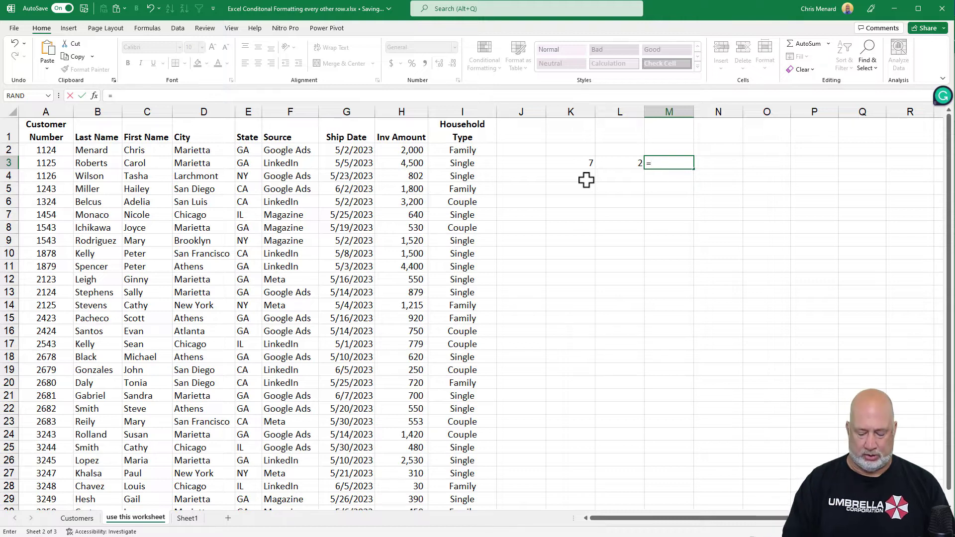
text(mod)
key(Tab)
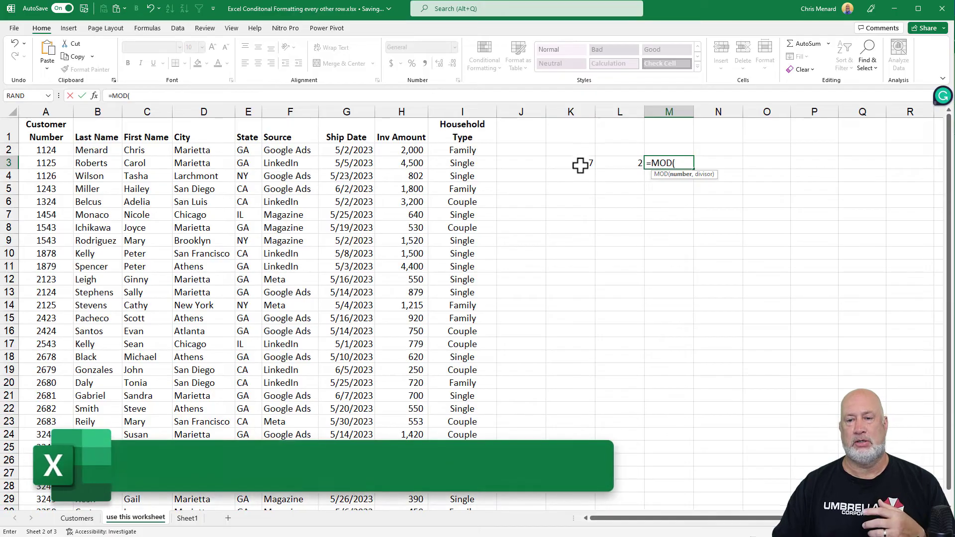
click(581, 162)
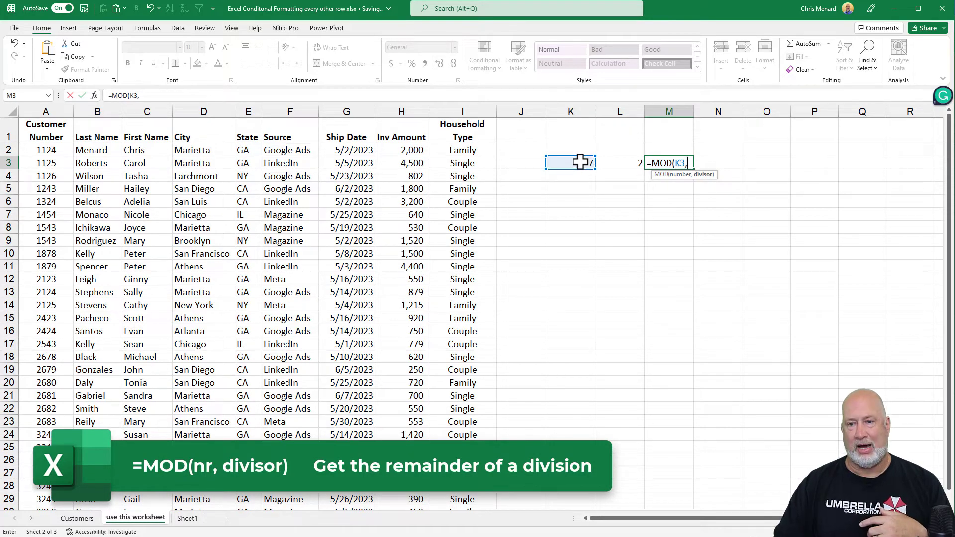
text(,)
click(623, 161)
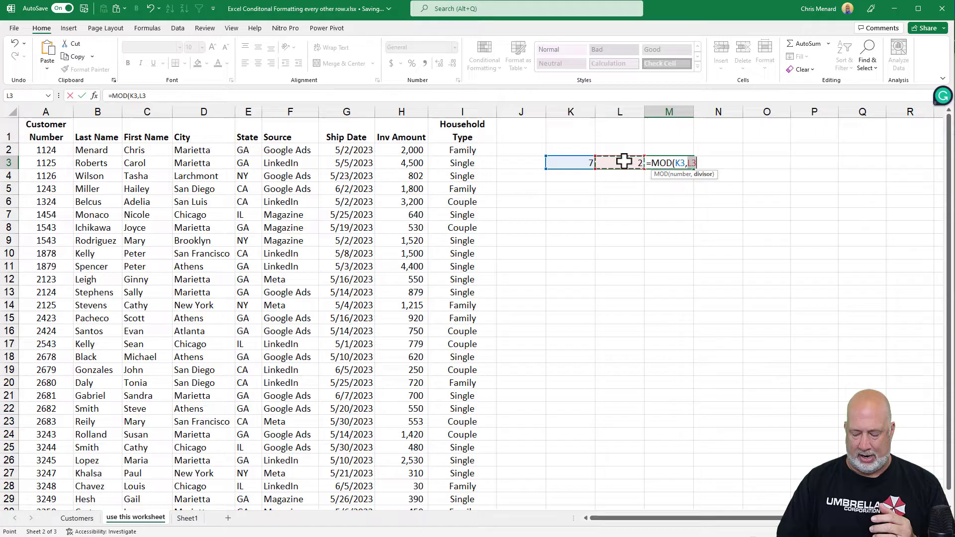
key(Return)
Change the L3 divisor to 3, then 4, then 5, watching the remainder update.
click(623, 161)
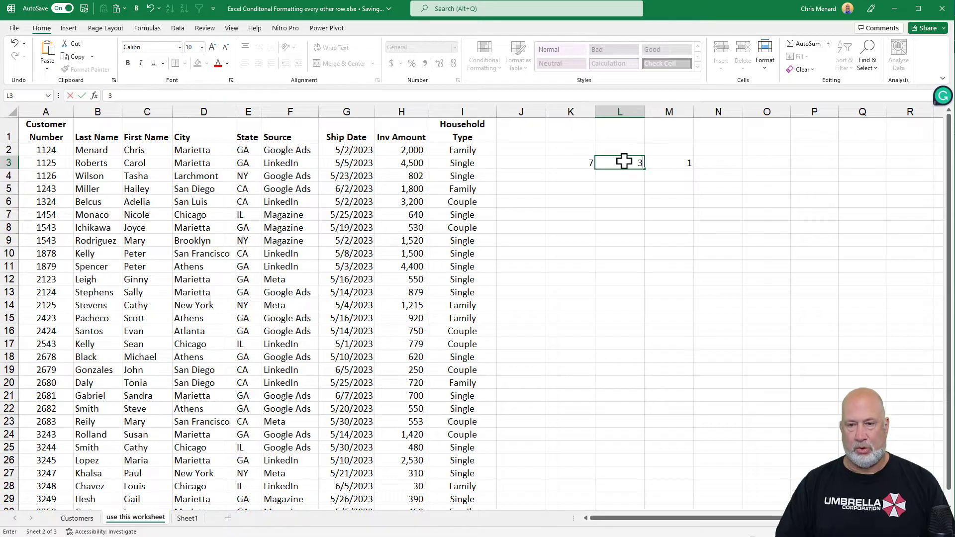
text(3)
key(ctrl+Return)
text(4)
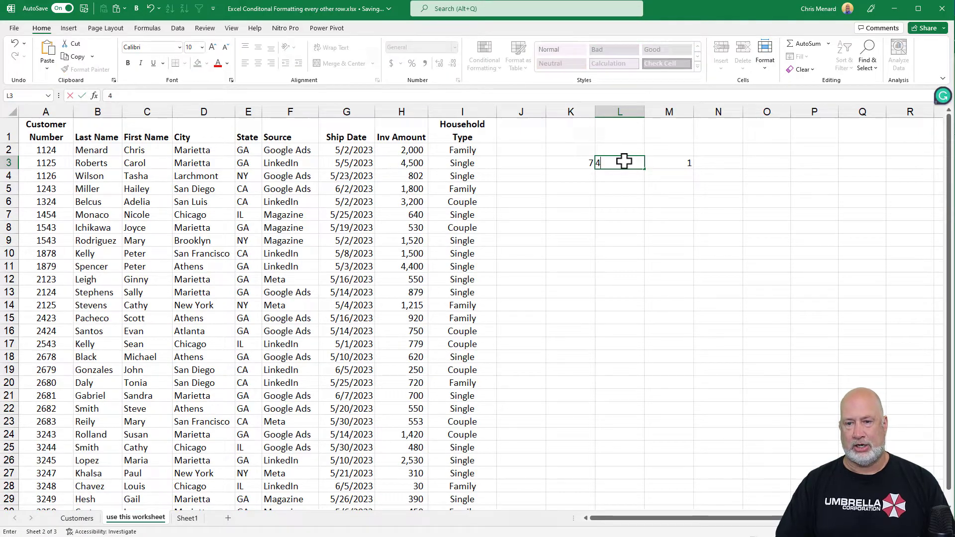
key(ctrl+Return)
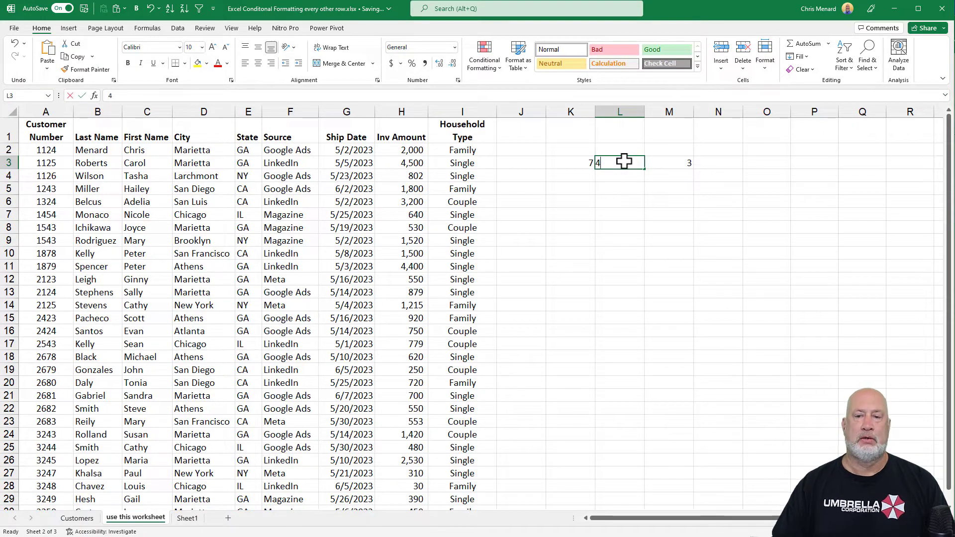
text(5)
click(679, 163)
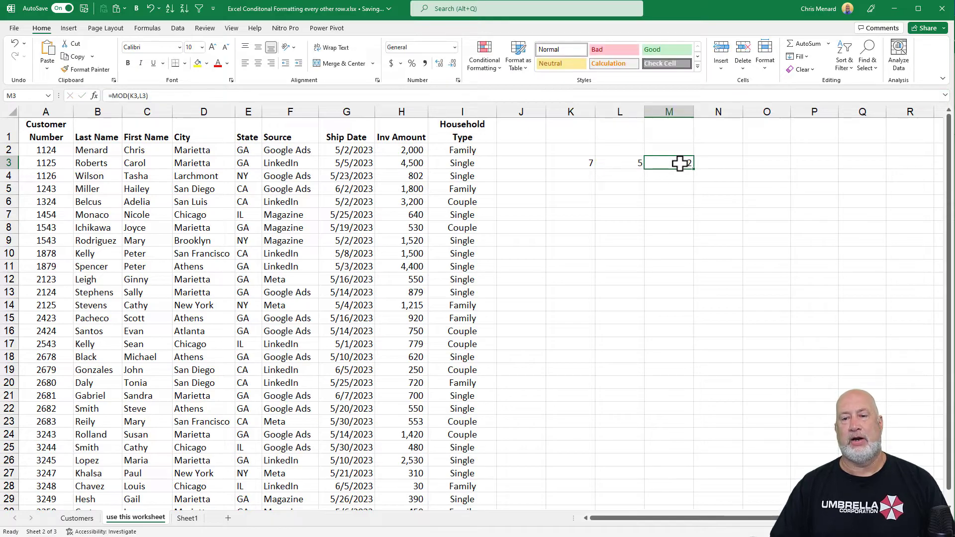
drag(593, 163, 675, 171)
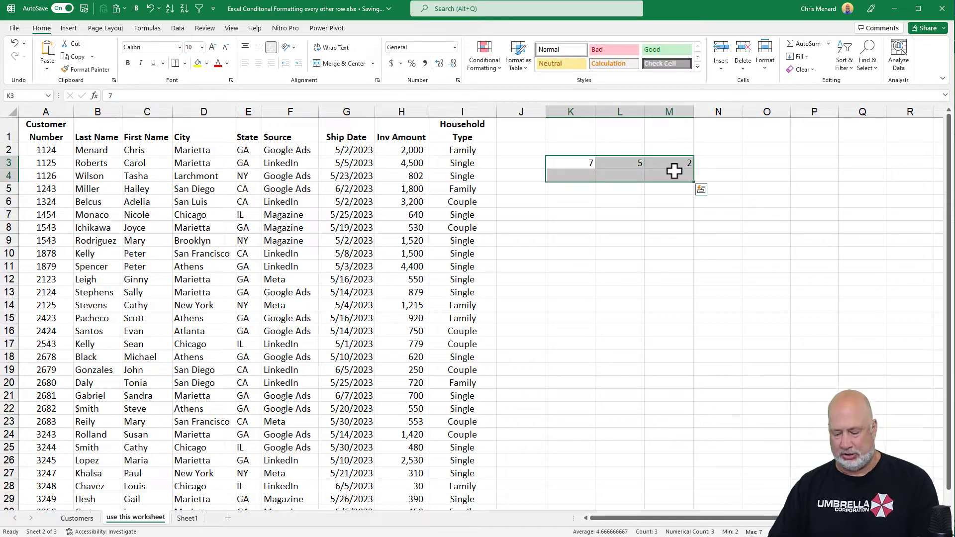
Clear K3:M3, select the customer rows A2:I30, and start a new conditional formatting rule.
key(Delete)
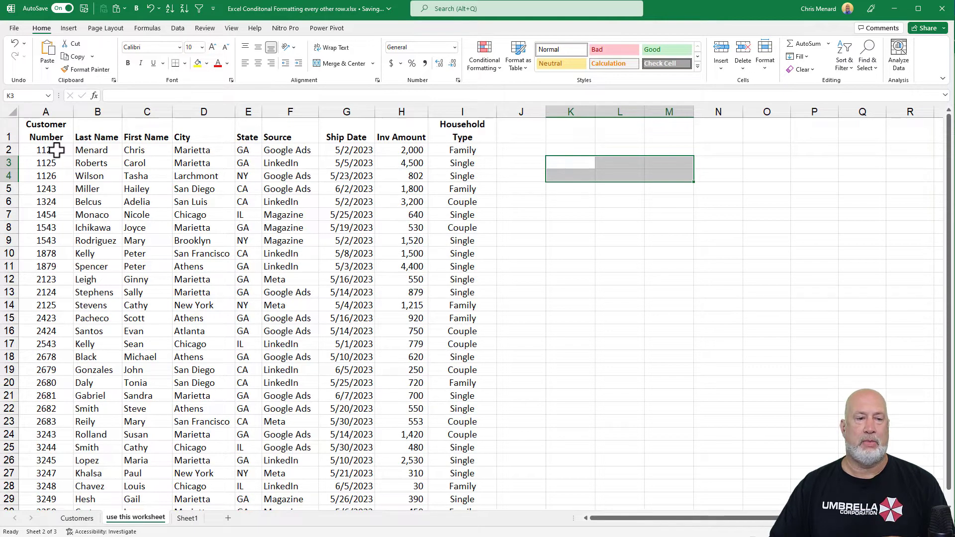
drag(49, 149, 462, 488)
scroll(463, 446, up, 1)
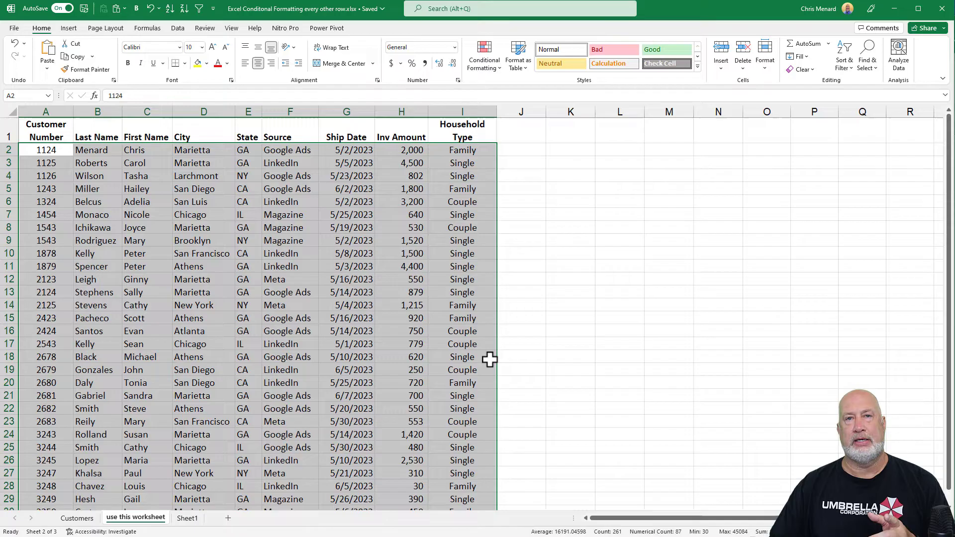
click(492, 69)
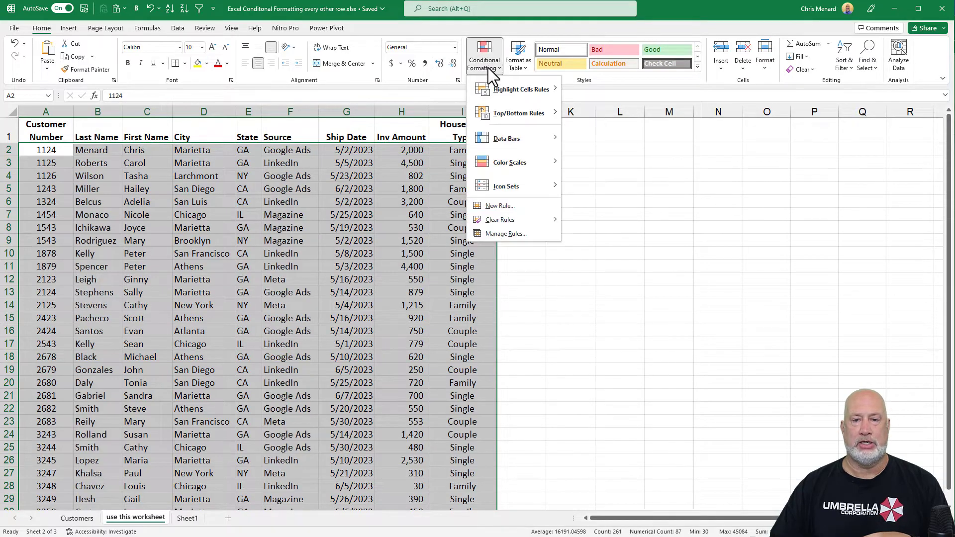
click(504, 206)
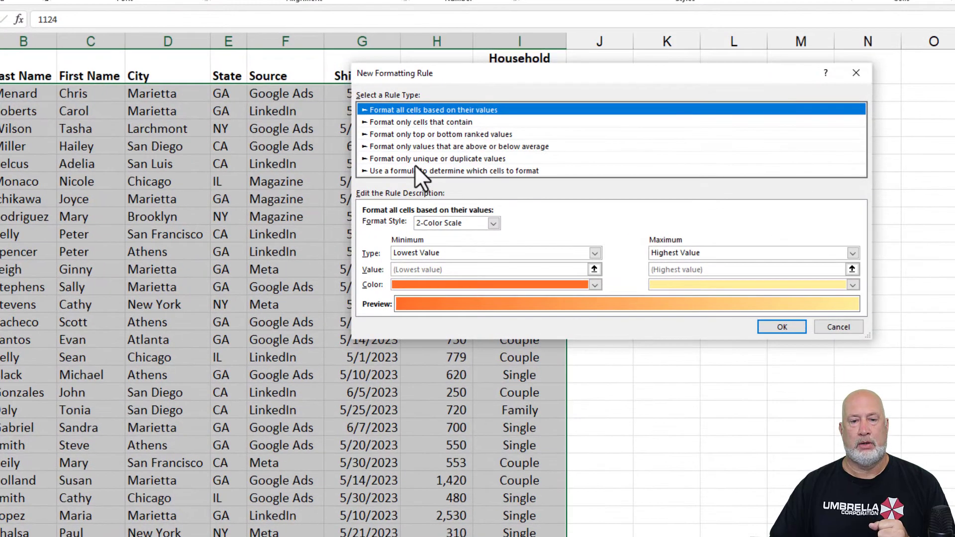
Choose 'Use a formula to determine which cells to format' and enter =MOD(ROW(),2)=0.
click(506, 135)
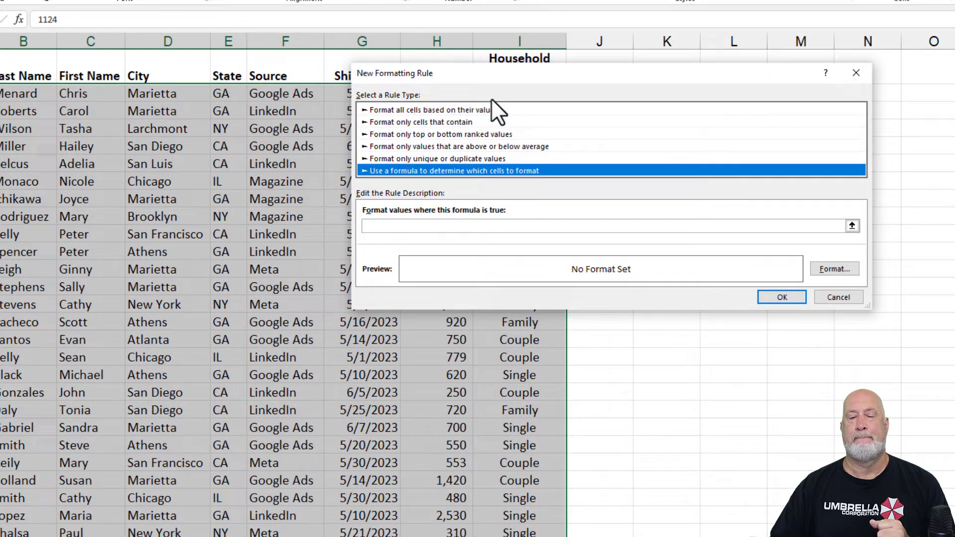
click(500, 226)
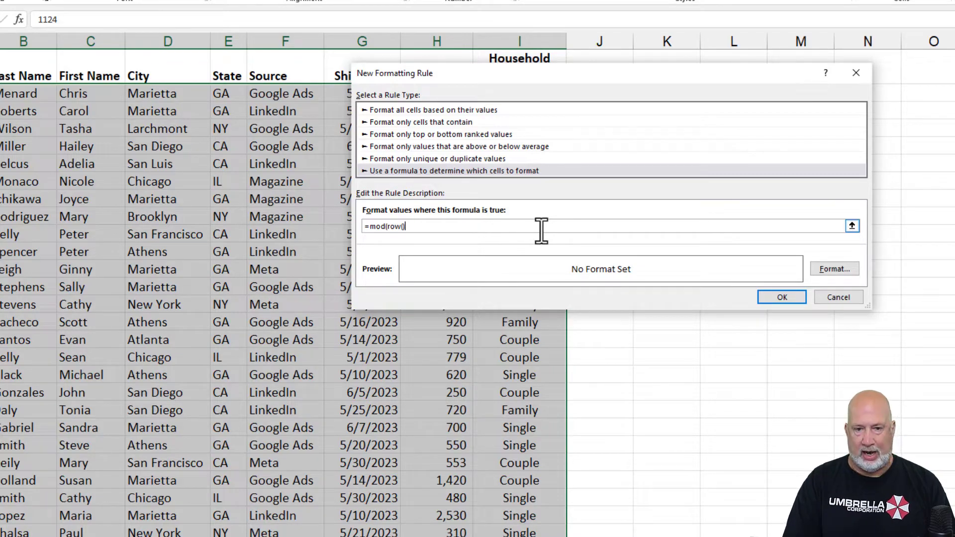
text(,2)
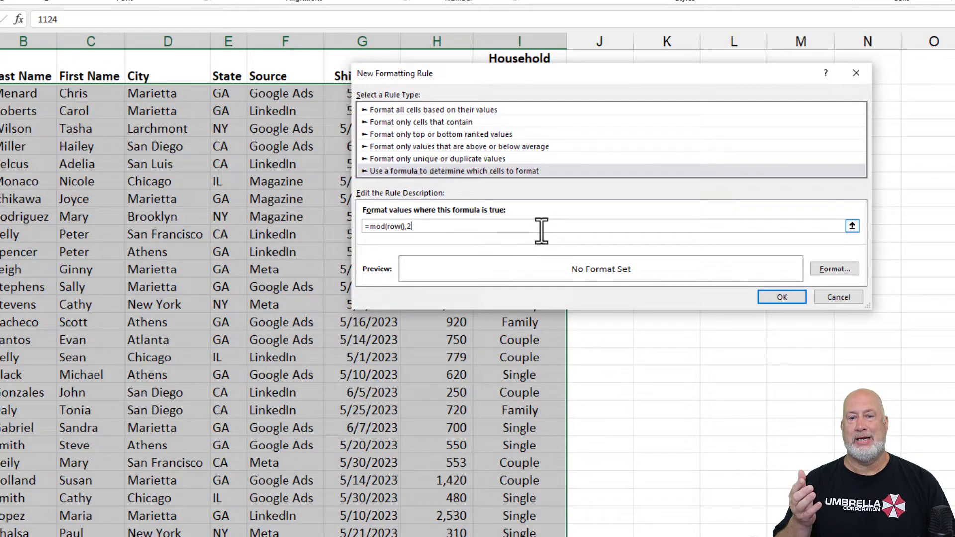
text())
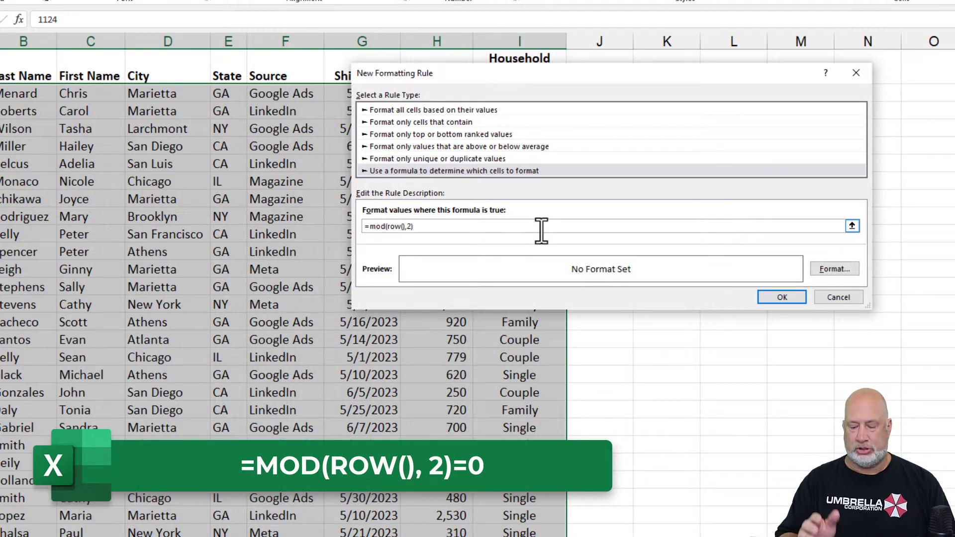
text(=)
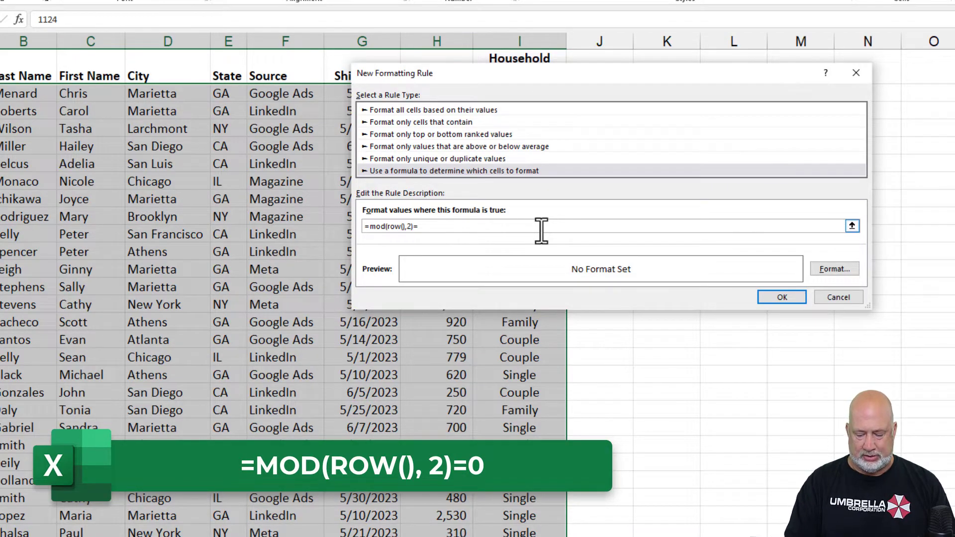
text(0)
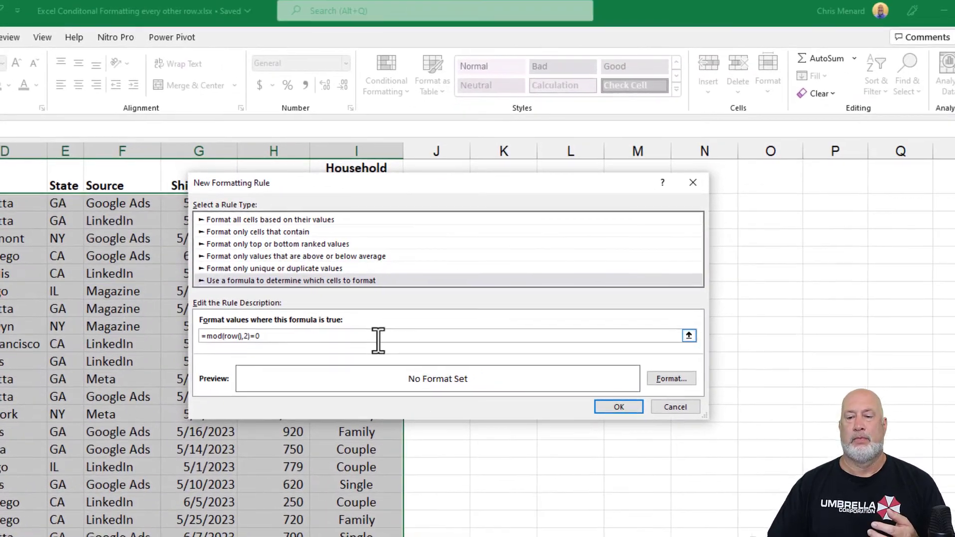
Give the =MOD(ROW(),2)=0 rule a yellow fill and create it, shading even rows.
click(667, 379)
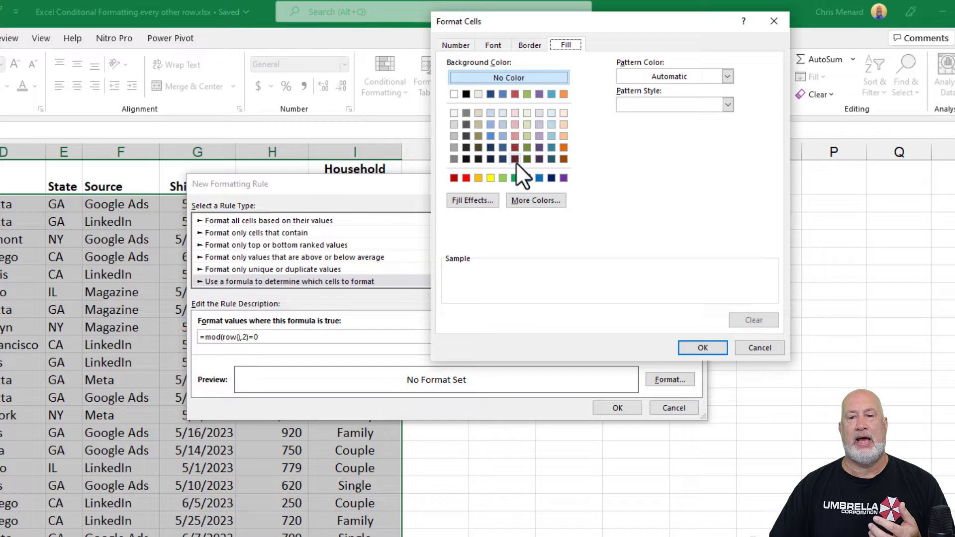
click(491, 178)
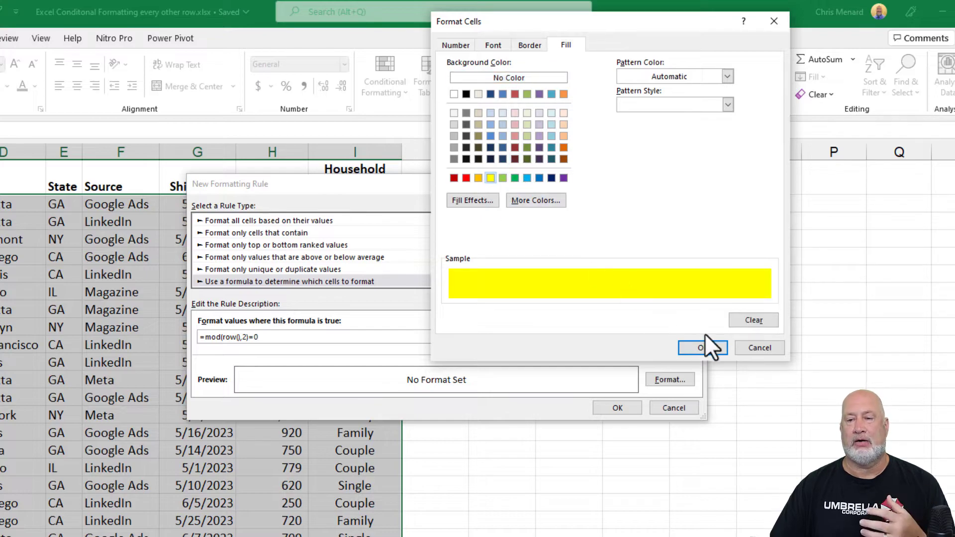
click(703, 347)
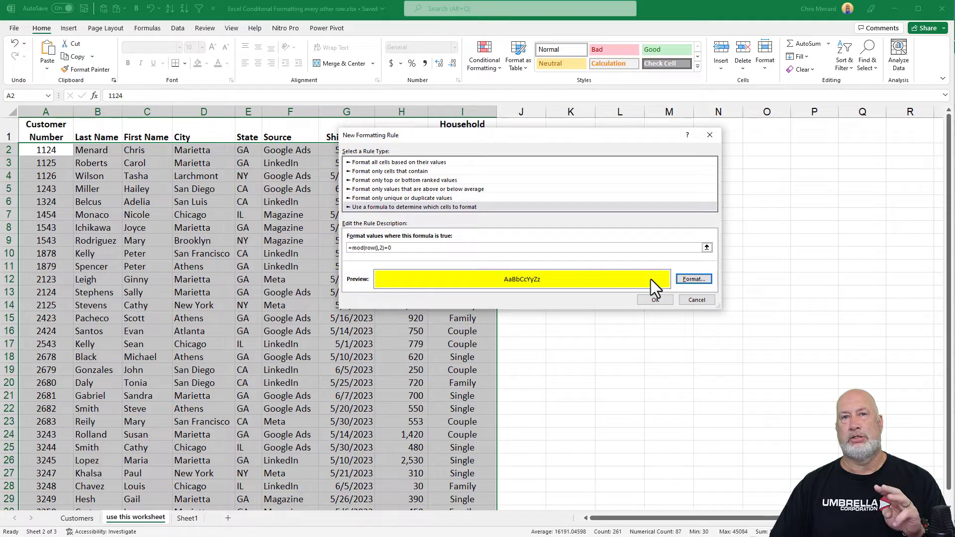
click(655, 297)
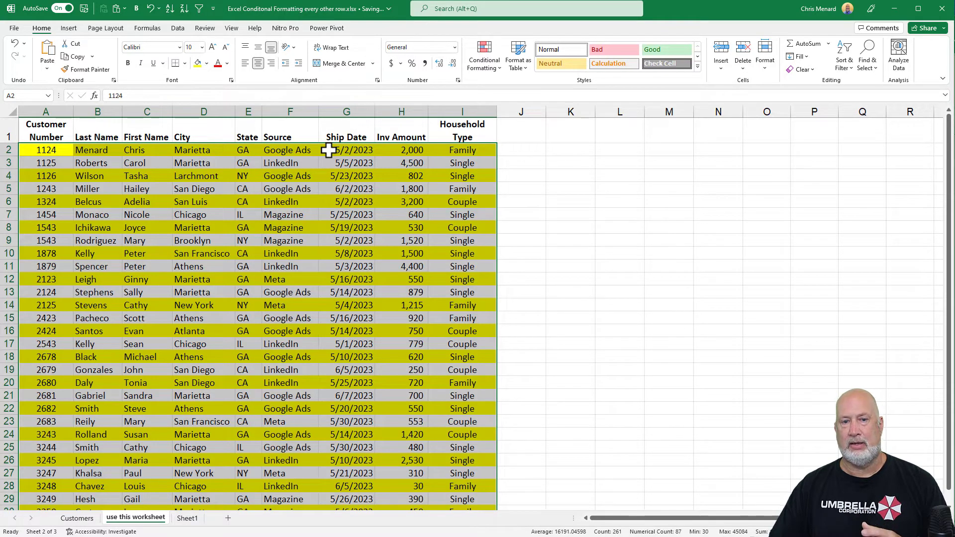
Edit the rule in Manage Rules so its formula ends =1 instead of =0, and apply.
click(493, 65)
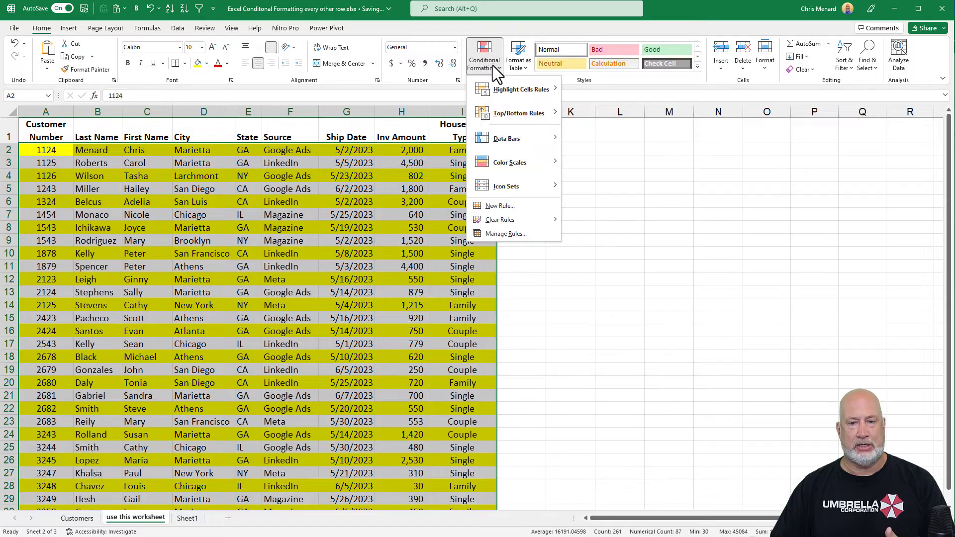
click(506, 234)
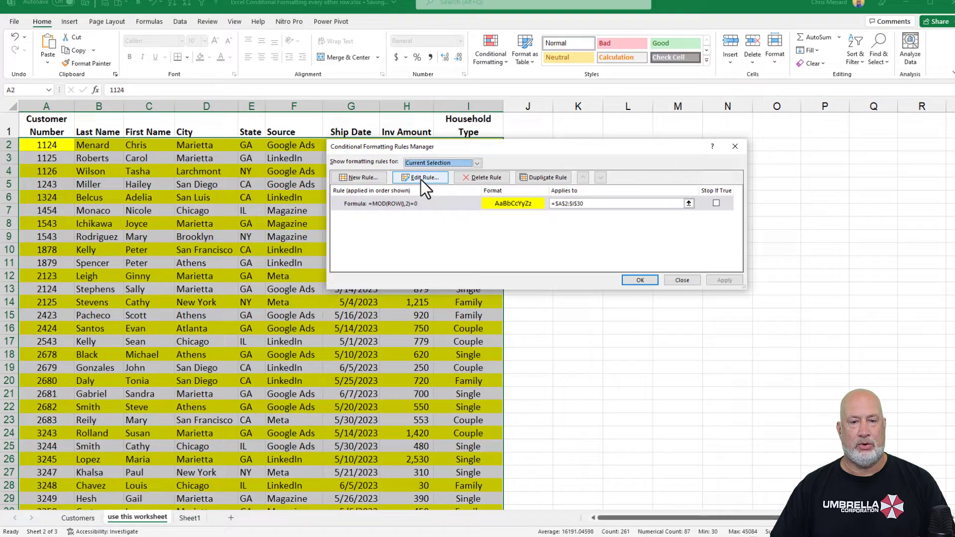
click(418, 182)
click(486, 198)
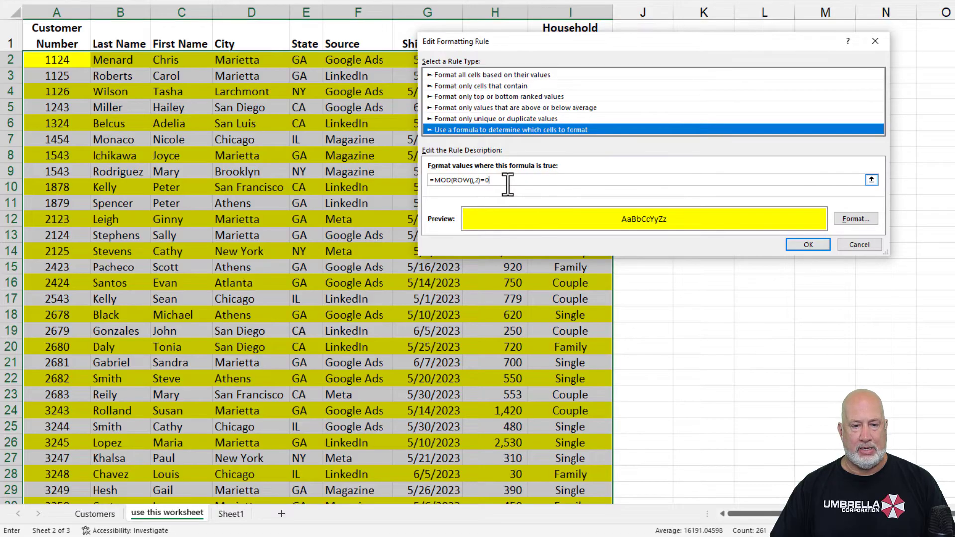
key(BackSpace)
text(1)
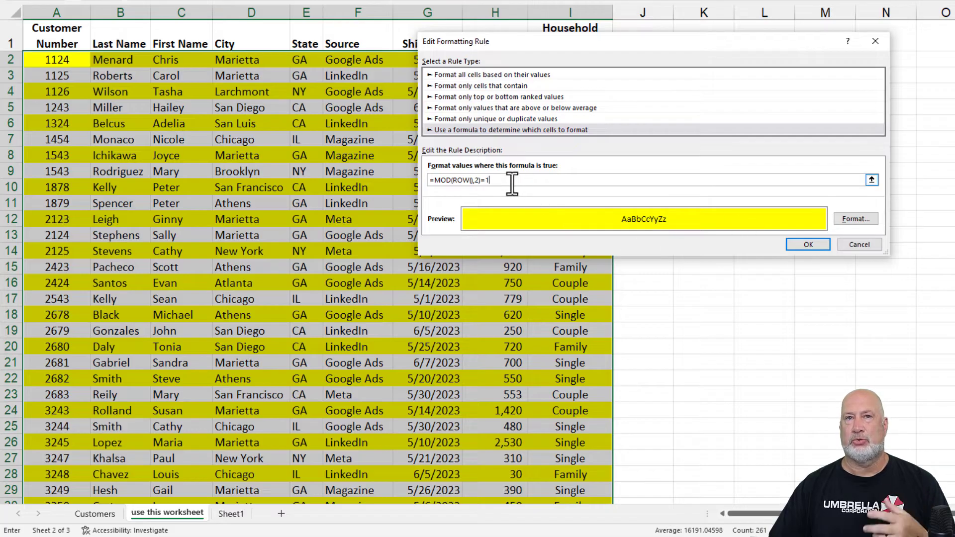
click(802, 244)
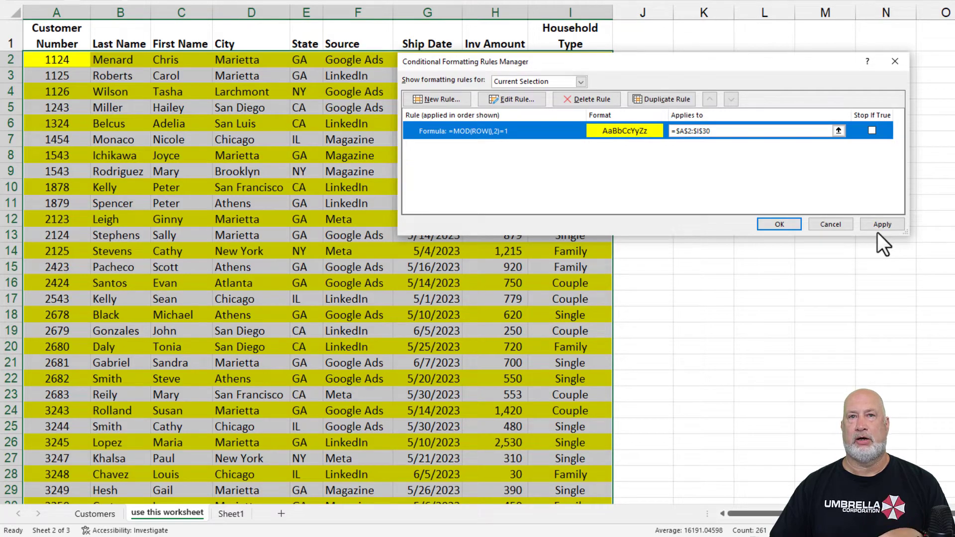
click(881, 225)
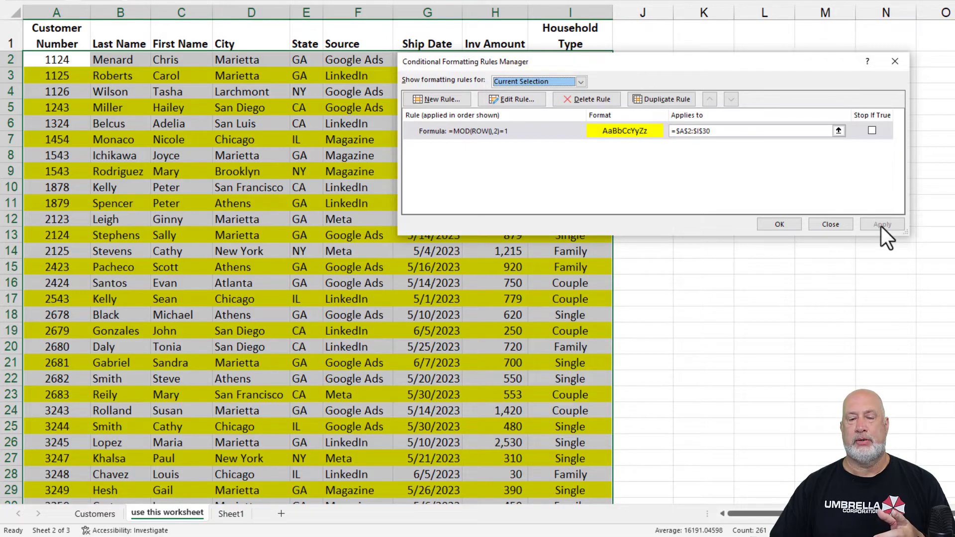
Change the rule's divisor from 2 to 6 and apply it.
click(523, 105)
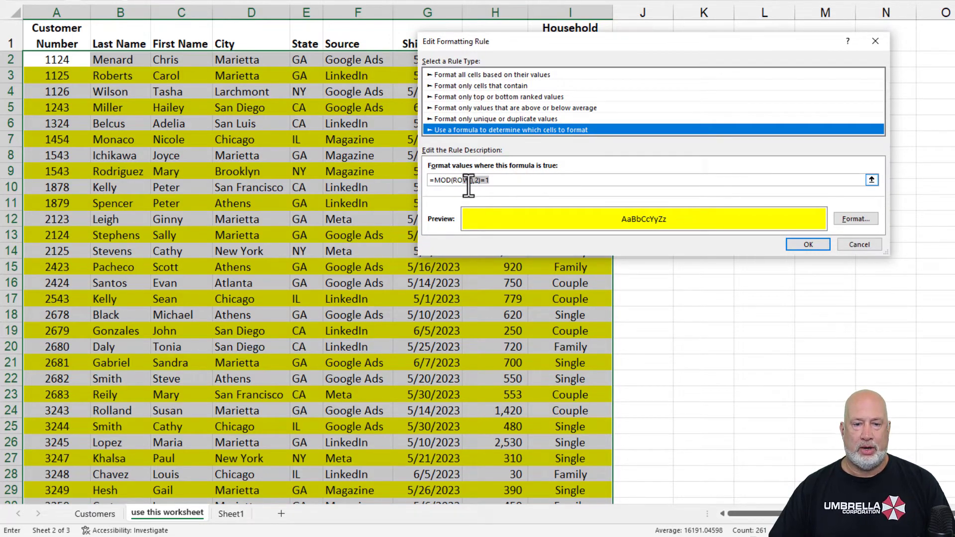
double_click(496, 181)
click(496, 181)
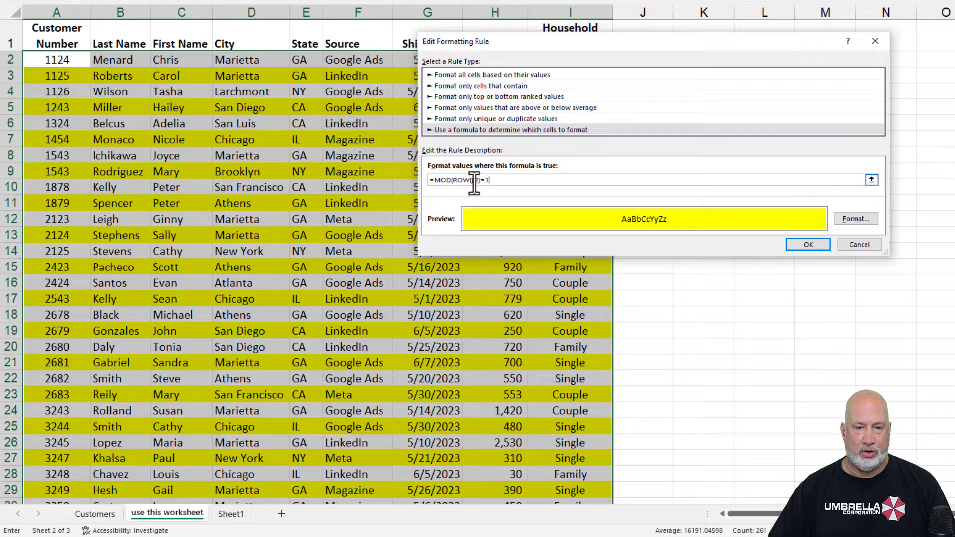
key(Left)
key(Left)
key(Left)
key(BackSpace)
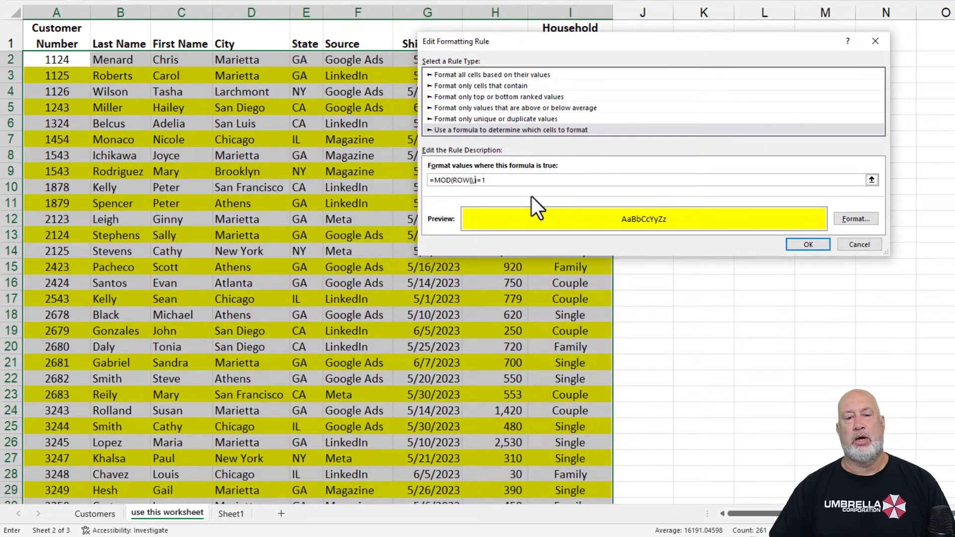
text(6)
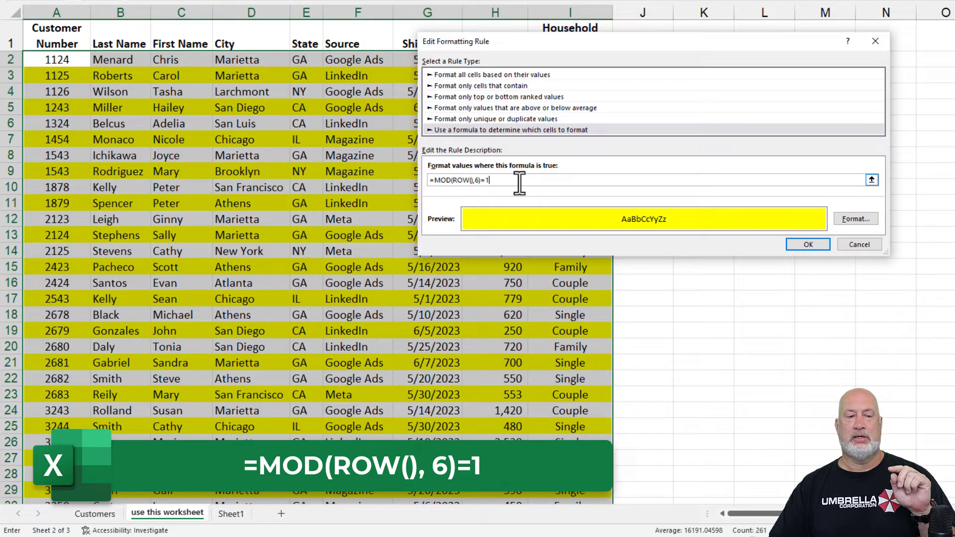
click(819, 247)
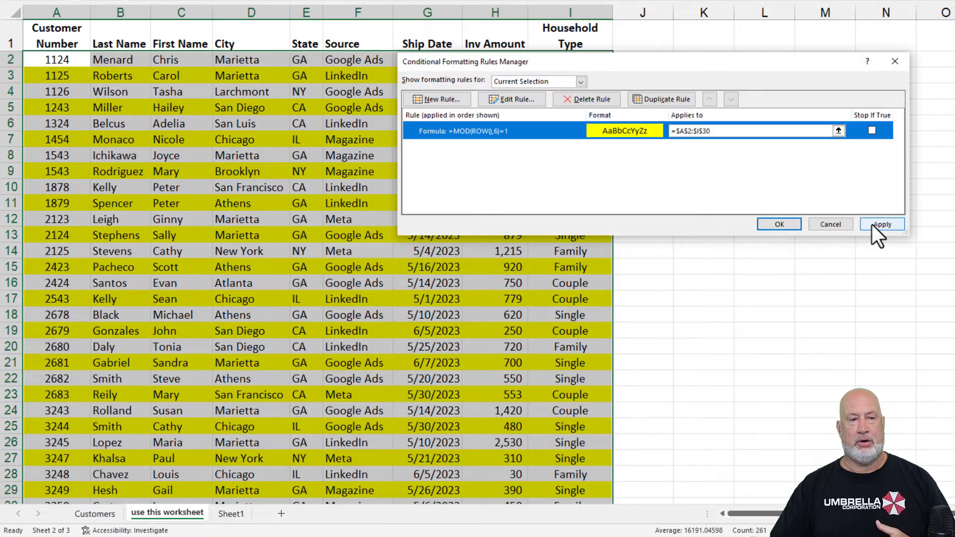
click(874, 225)
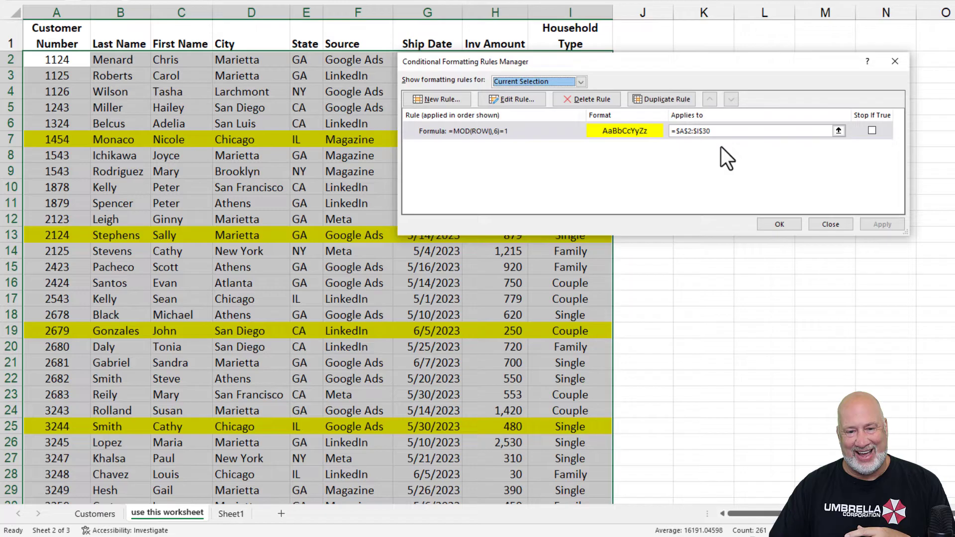
Change the divisor from 6 to 5, giving =MOD(ROW(),5)=1, and apply.
click(531, 99)
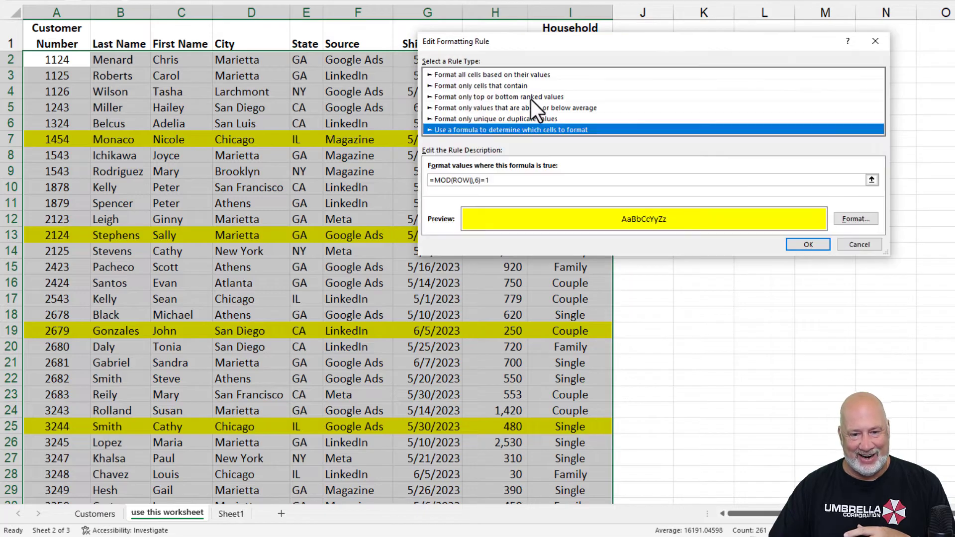
click(468, 182)
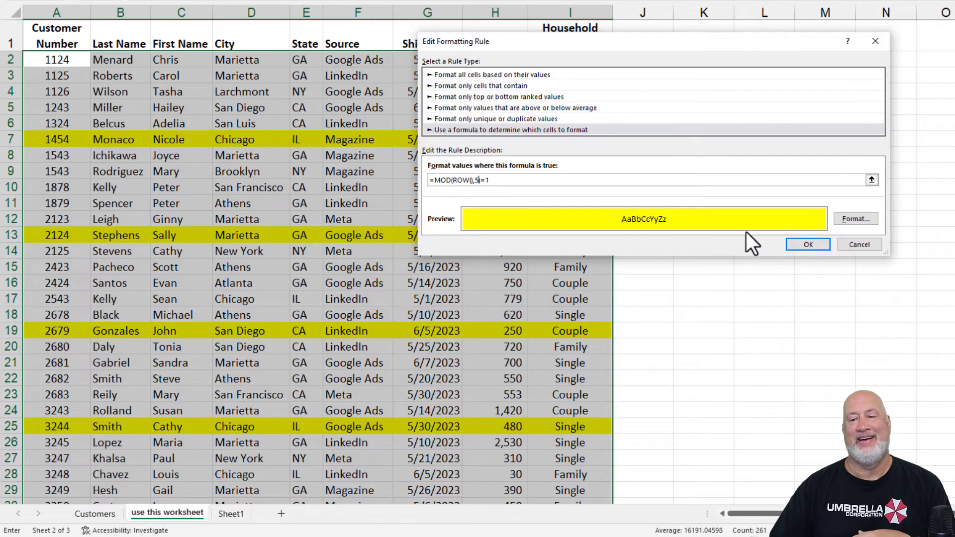
click(821, 246)
click(868, 224)
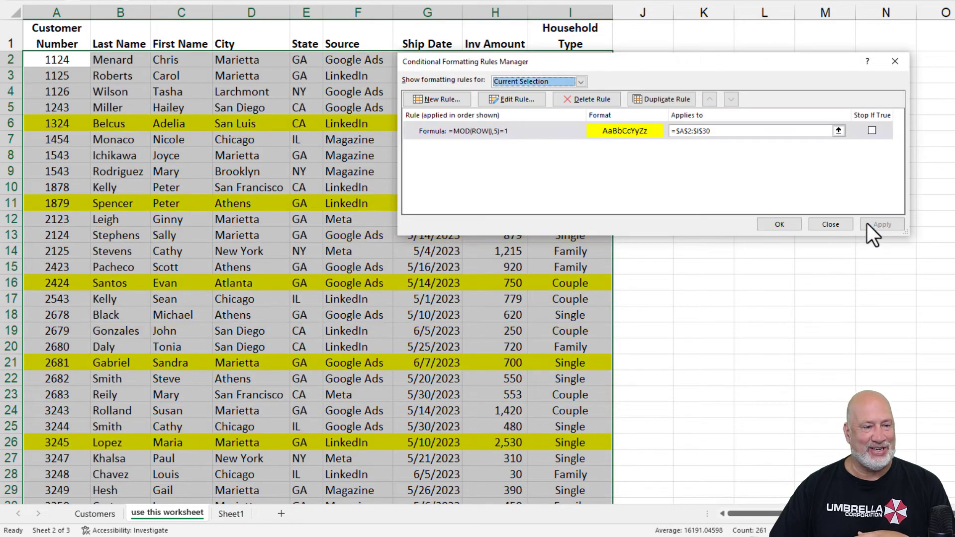
click(521, 100)
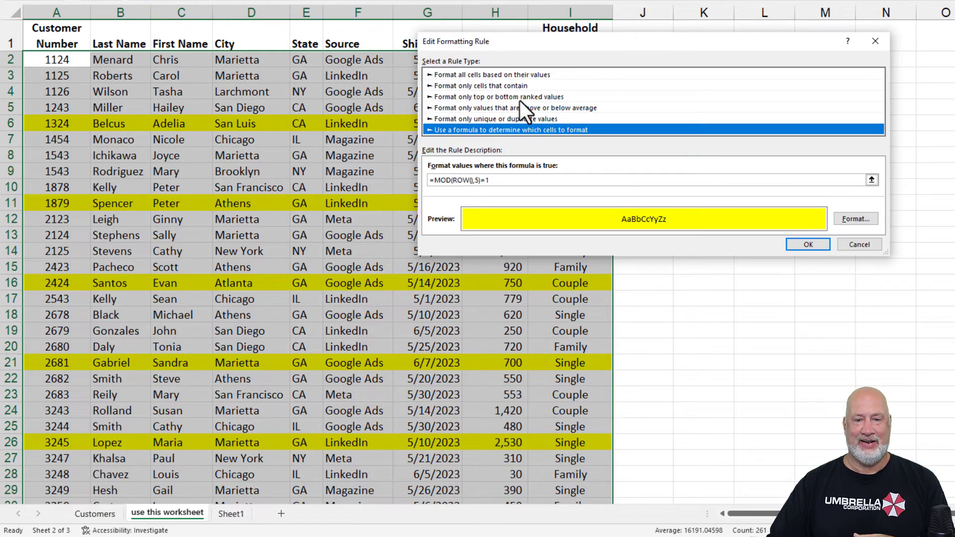